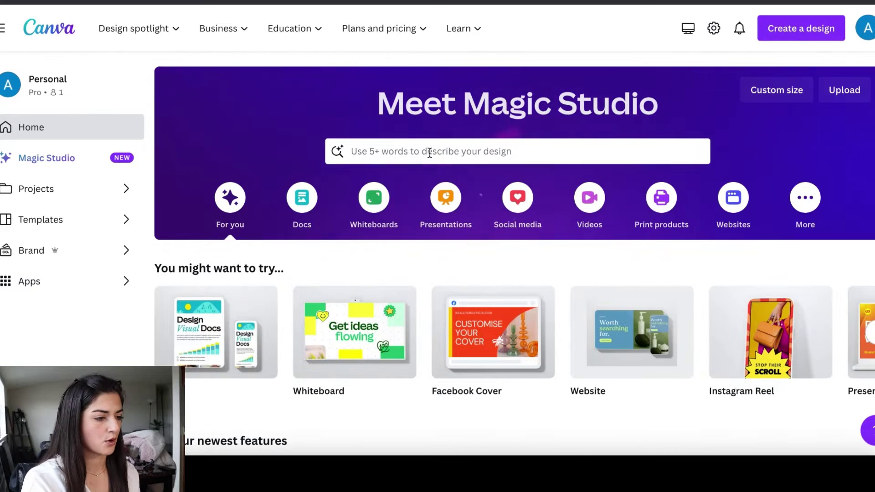
Search Canva templates for 'portfolio' and show all portfolio template results
{"action": "left_click", "coordinate": [430, 146]}
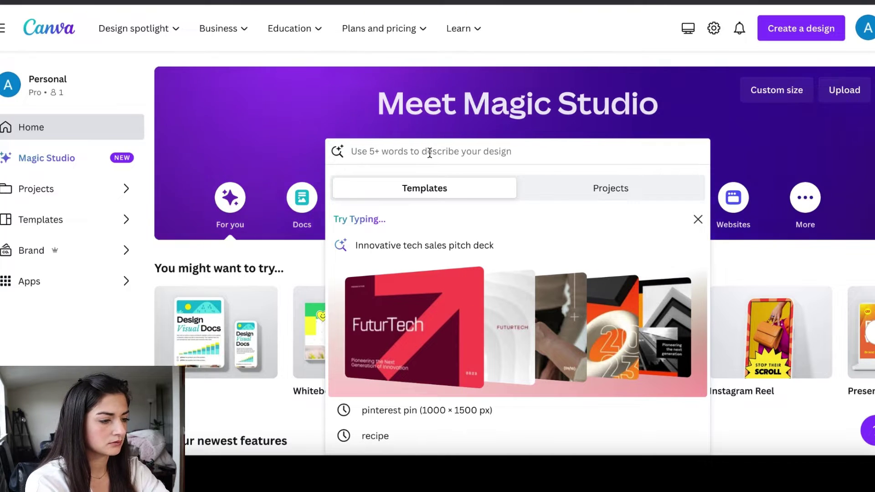
{"action": "type", "text": "portfolio"}
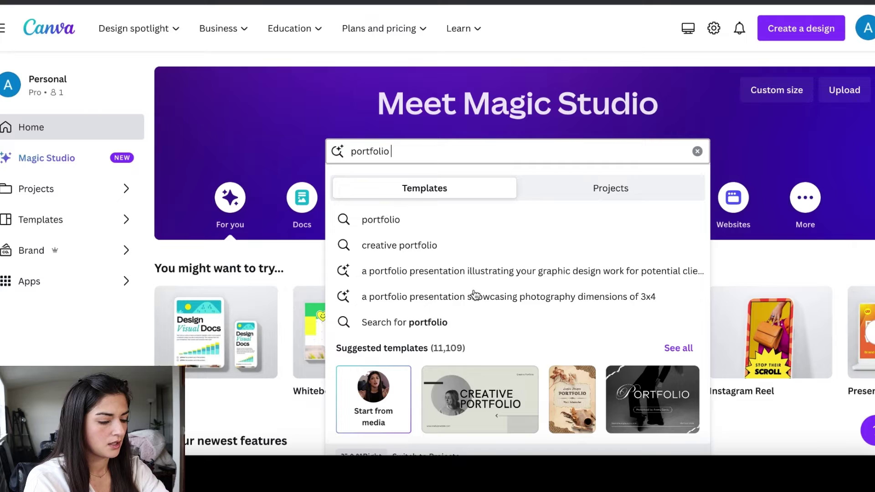
{"action": "scroll", "coordinate": [474, 296], "scroll_direction": "down", "scroll_amount": 2}
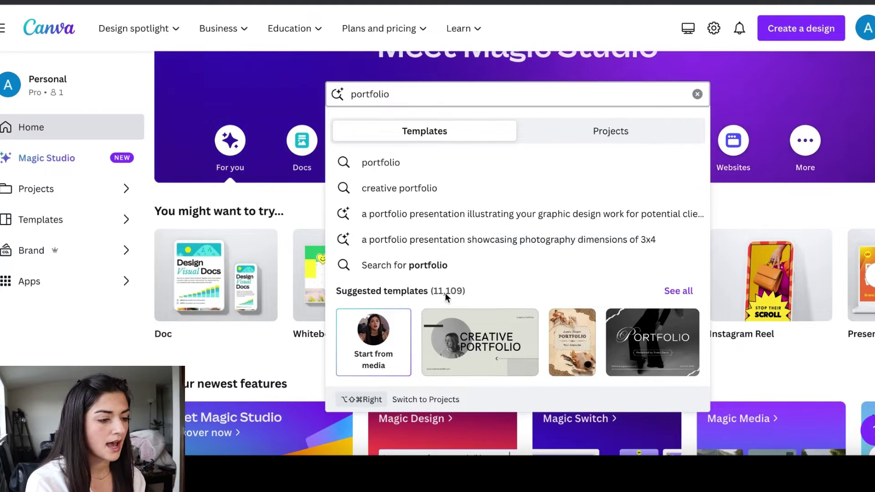
{"action": "left_click", "coordinate": [684, 291]}
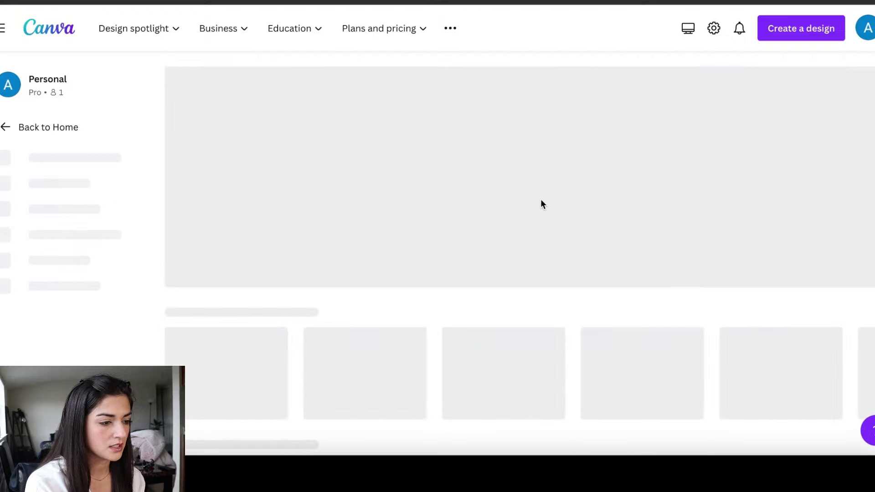
Find and preview the Brown Grey Creative Modern Online Portfolio template in the results
{"action": "scroll", "coordinate": [536, 203], "scroll_direction": "down", "scroll_amount": 1}
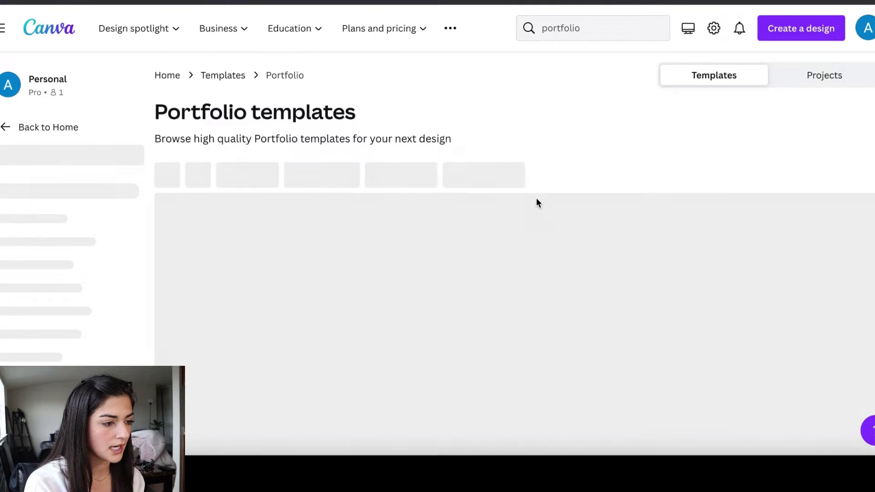
{"action": "scroll", "coordinate": [537, 202], "scroll_direction": "down", "scroll_amount": 4}
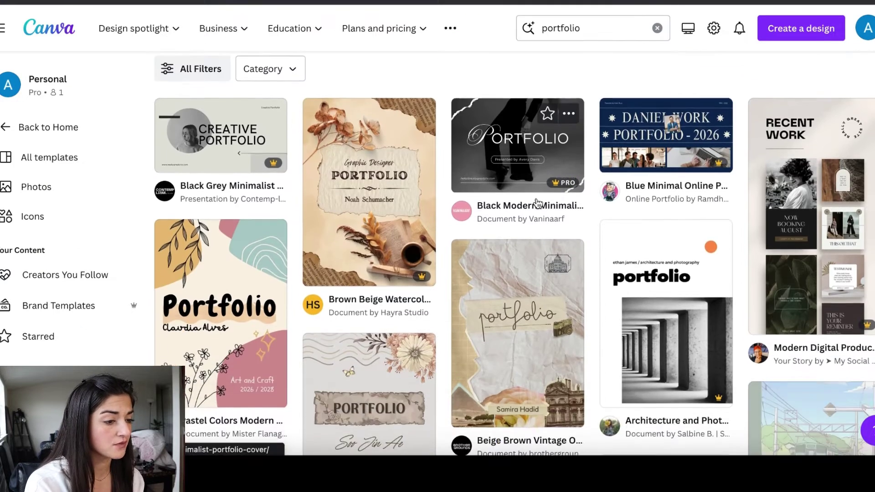
{"action": "scroll", "coordinate": [537, 201], "scroll_direction": "down", "scroll_amount": 10}
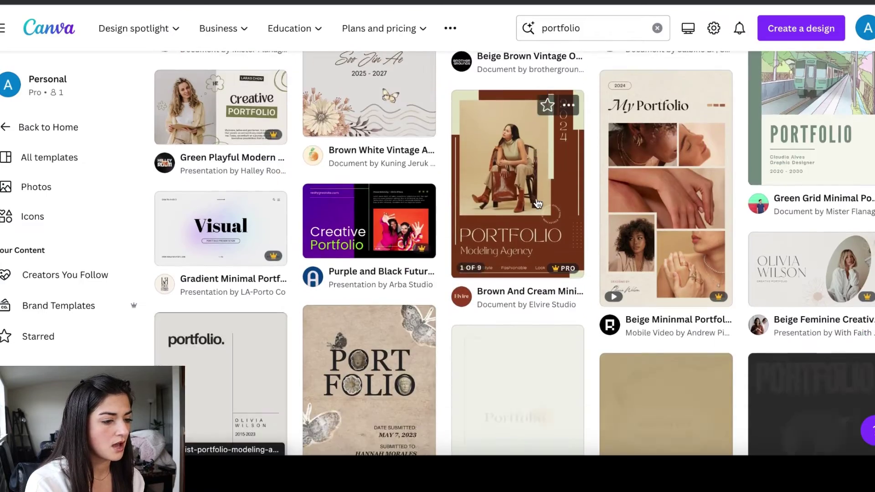
{"action": "scroll", "coordinate": [537, 203], "scroll_direction": "down", "scroll_amount": 8}
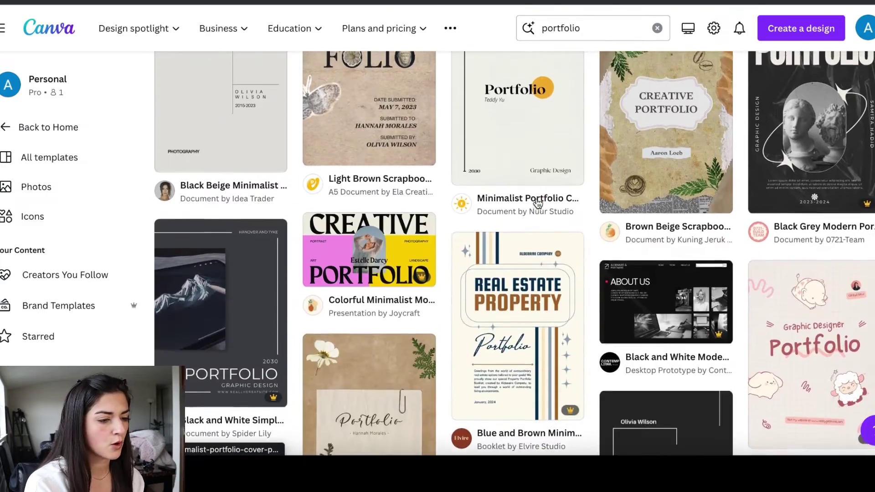
{"action": "scroll", "coordinate": [538, 204], "scroll_direction": "down", "scroll_amount": 9}
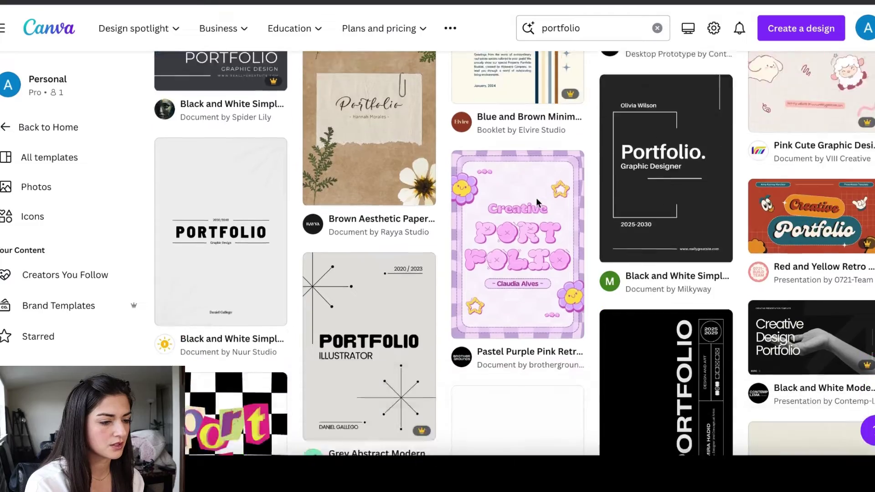
{"action": "scroll", "coordinate": [537, 204], "scroll_direction": "up", "scroll_amount": 20}
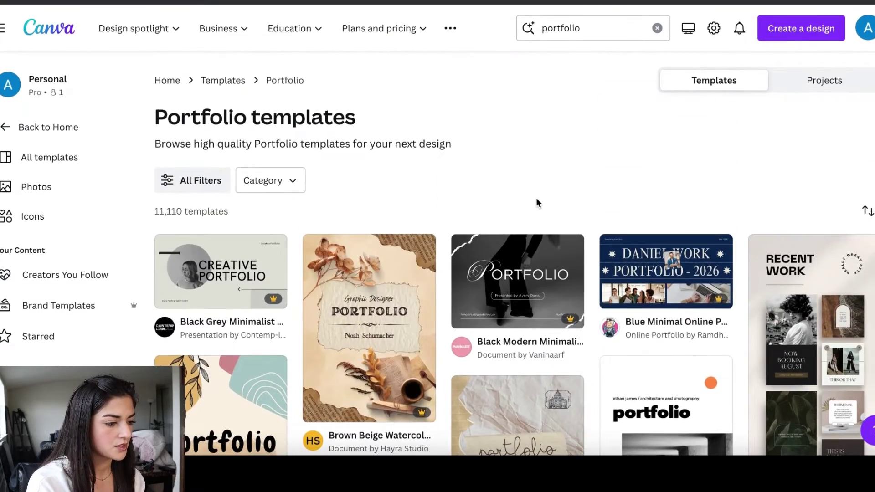
{"action": "scroll", "coordinate": [537, 203], "scroll_direction": "down", "scroll_amount": 4}
{"action": "scroll", "coordinate": [537, 201], "scroll_direction": "down", "scroll_amount": 15}
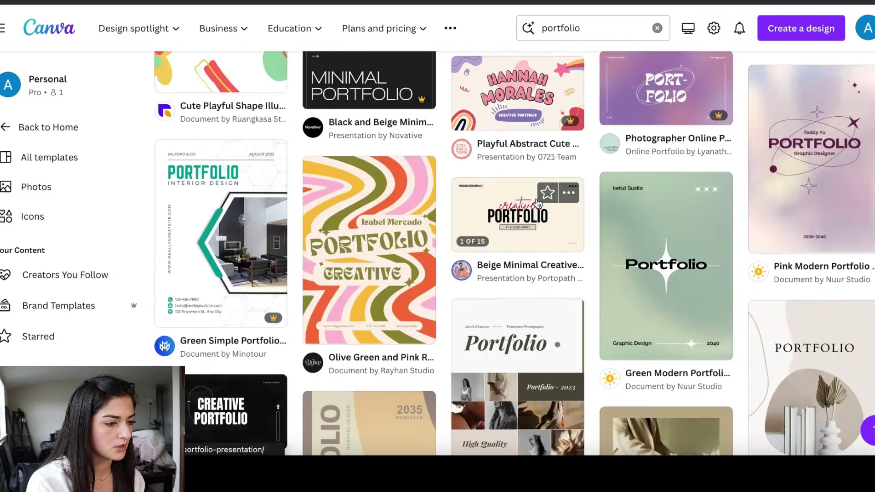
{"action": "scroll", "coordinate": [538, 203], "scroll_direction": "down", "scroll_amount": 5}
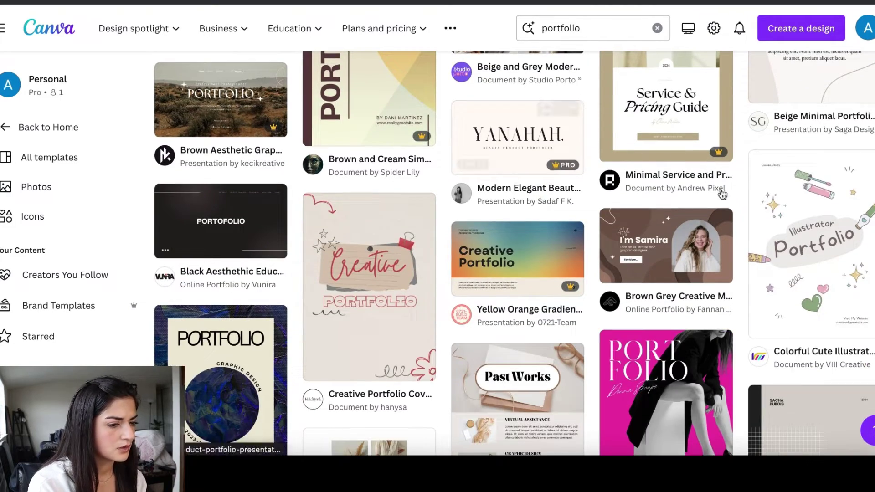
{"action": "left_click", "coordinate": [642, 235]}
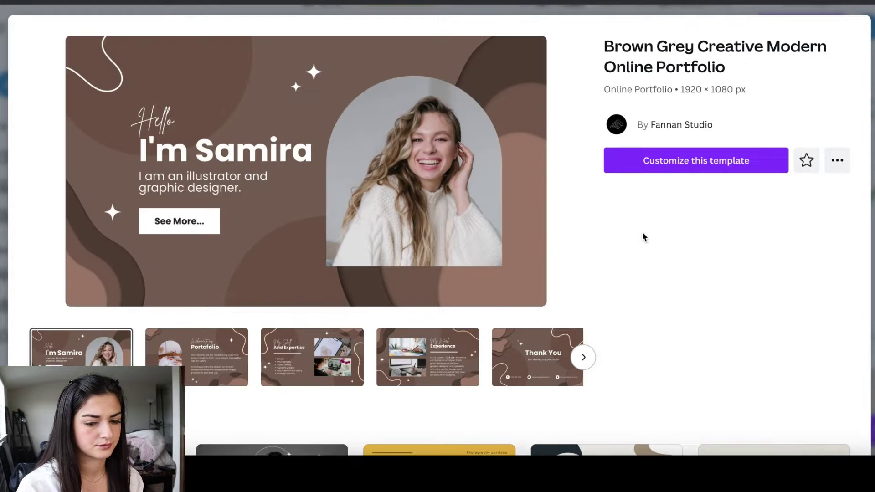
Open an editable five-page copy of the template and select the Hello text on page 1
{"action": "left_click", "coordinate": [683, 159]}
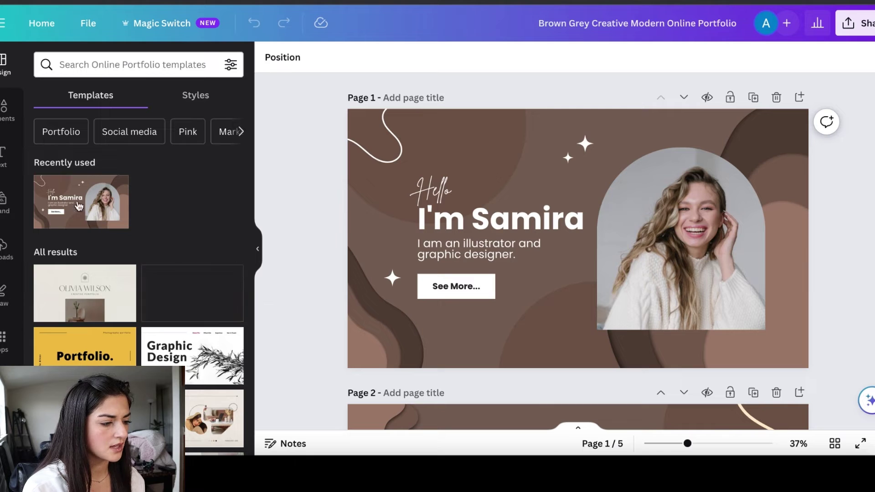
{"action": "scroll", "coordinate": [191, 319], "scroll_direction": "down", "scroll_amount": 3}
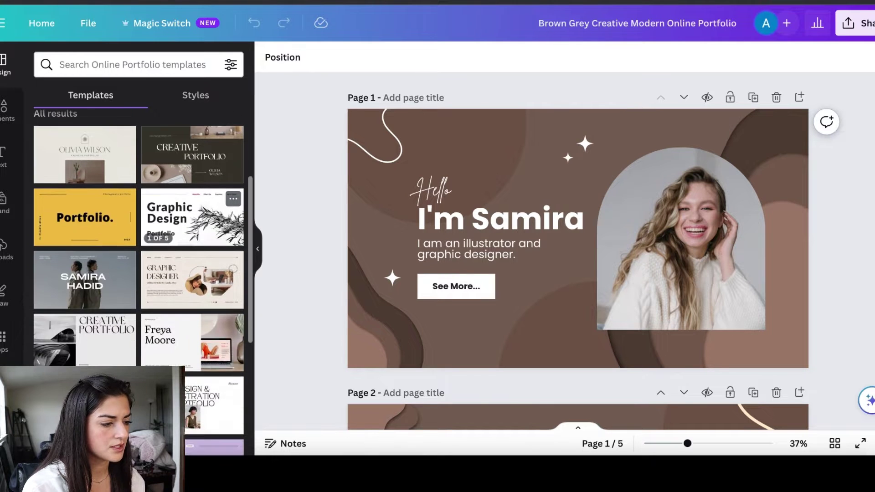
{"action": "scroll", "coordinate": [183, 286], "scroll_direction": "down", "scroll_amount": 2}
{"action": "scroll", "coordinate": [183, 286], "scroll_direction": "down", "scroll_amount": 4}
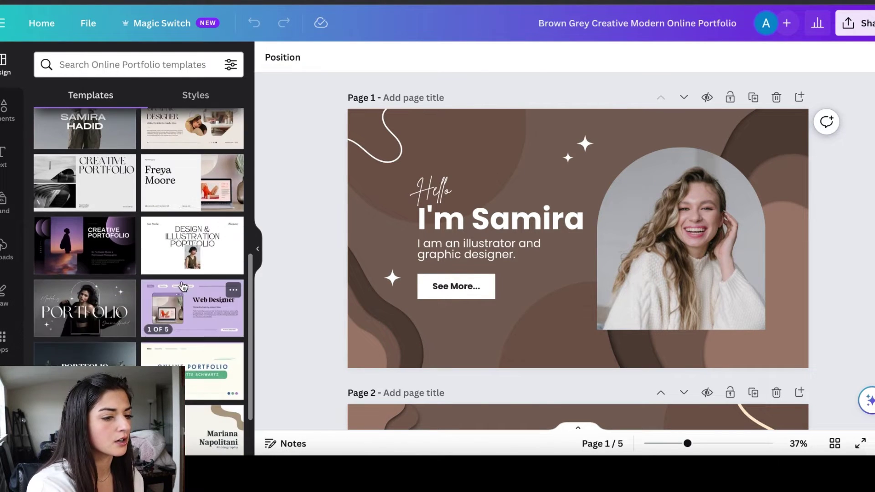
{"action": "scroll", "coordinate": [183, 283], "scroll_direction": "up", "scroll_amount": 2}
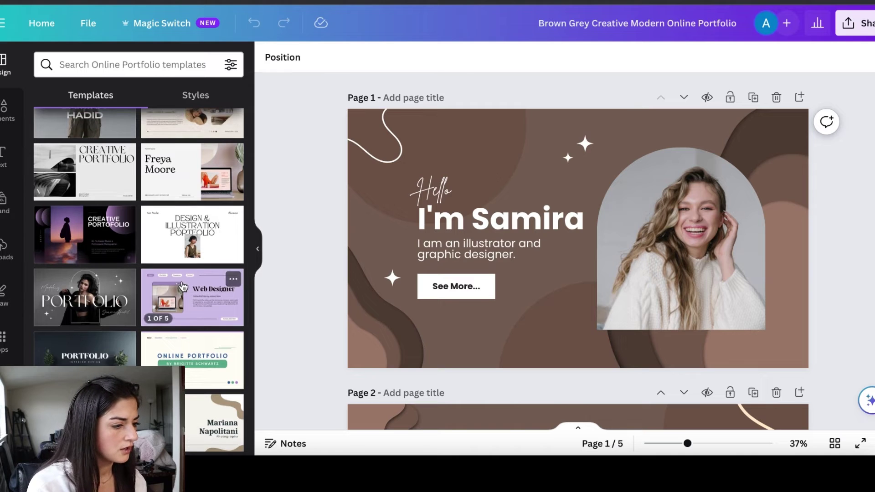
{"action": "scroll", "coordinate": [182, 286], "scroll_direction": "up", "scroll_amount": 2}
{"action": "scroll", "coordinate": [181, 286], "scroll_direction": "up", "scroll_amount": 5}
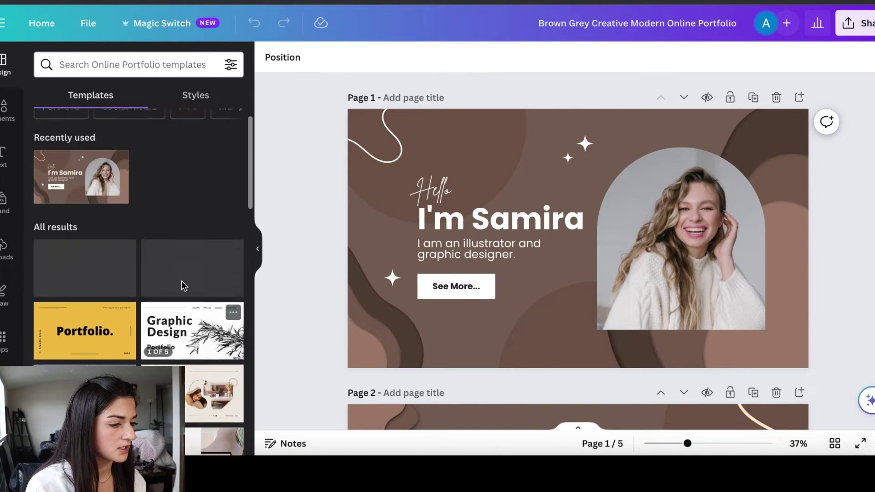
{"action": "left_click", "coordinate": [440, 192]}
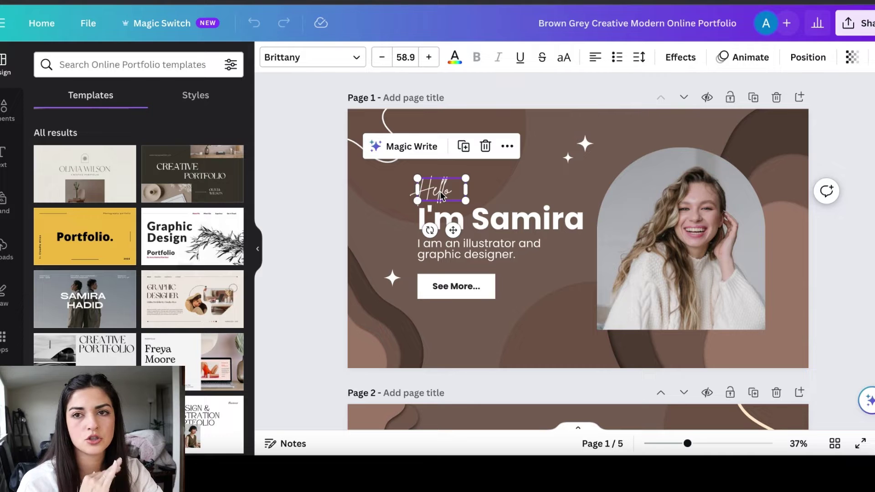
Delete the Hello text and replace the I'm Samira heading with the creator's name on one line
{"action": "double_click", "coordinate": [452, 190]}
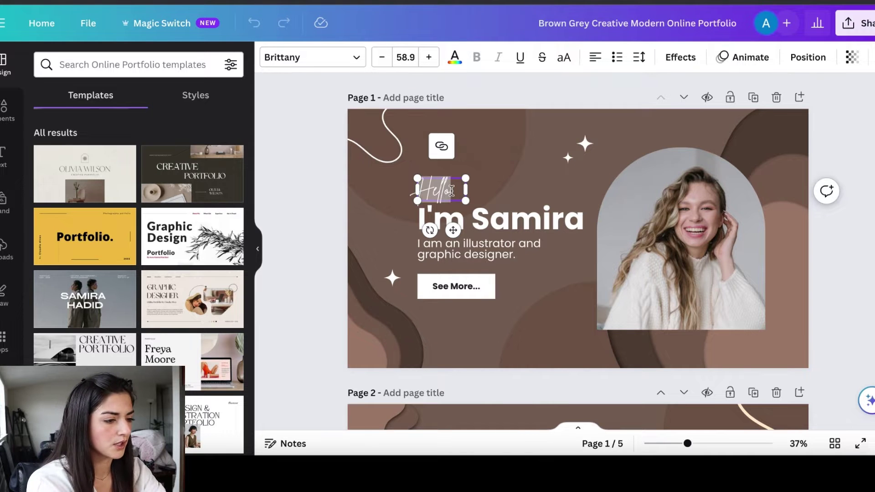
{"action": "key", "text": "BackSpace"}
{"action": "left_click", "coordinate": [478, 218]}
{"action": "double_click", "coordinate": [478, 218]}
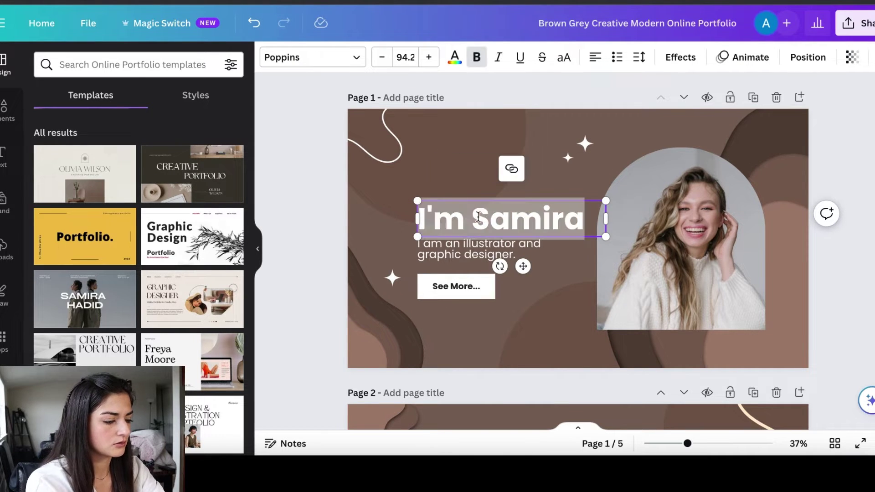
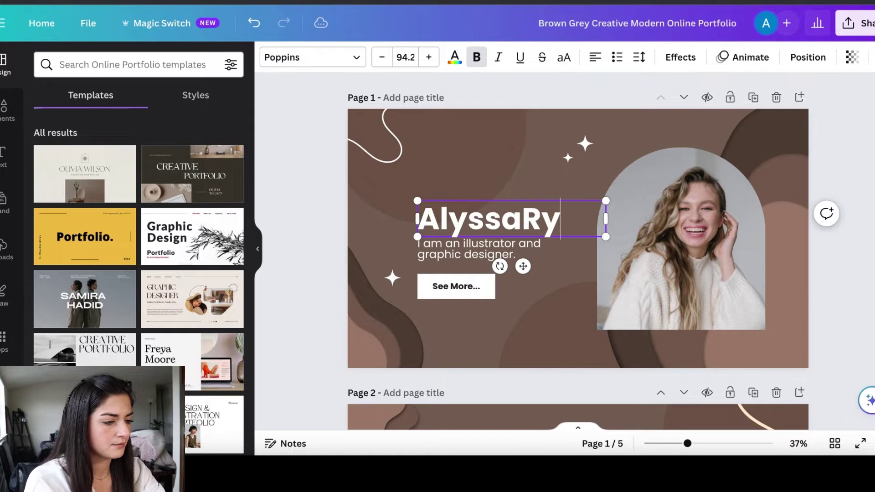
{"action": "left_click_drag", "start_coordinate": [417, 240], "coordinate": [388, 230]}
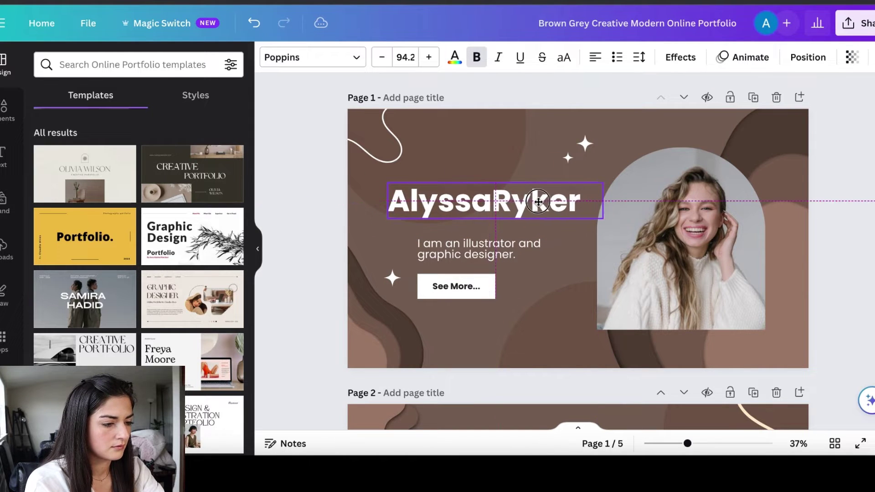
Change the subtitle to 'UGC | Content Creator' and move it up under the name
{"action": "left_click", "coordinate": [474, 255]}
{"action": "double_click", "coordinate": [474, 254]}
{"action": "type", "text": "UGC | Content Creator"}
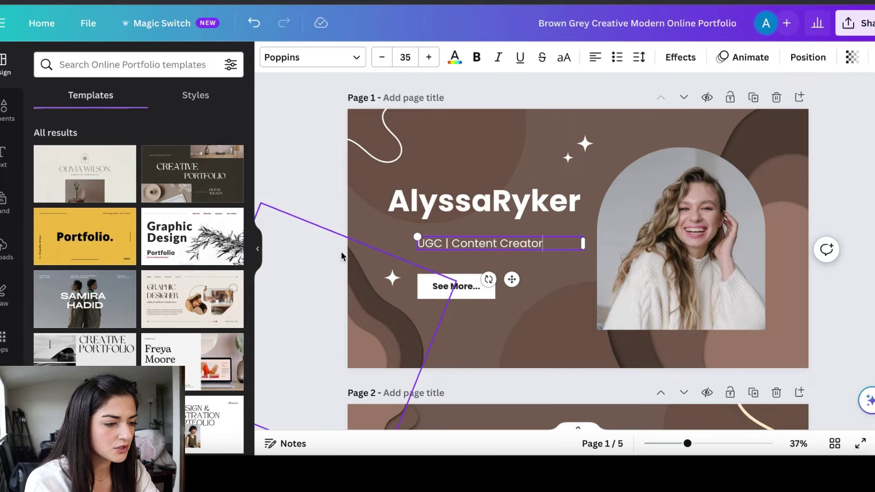
{"action": "left_click", "coordinate": [306, 243]}
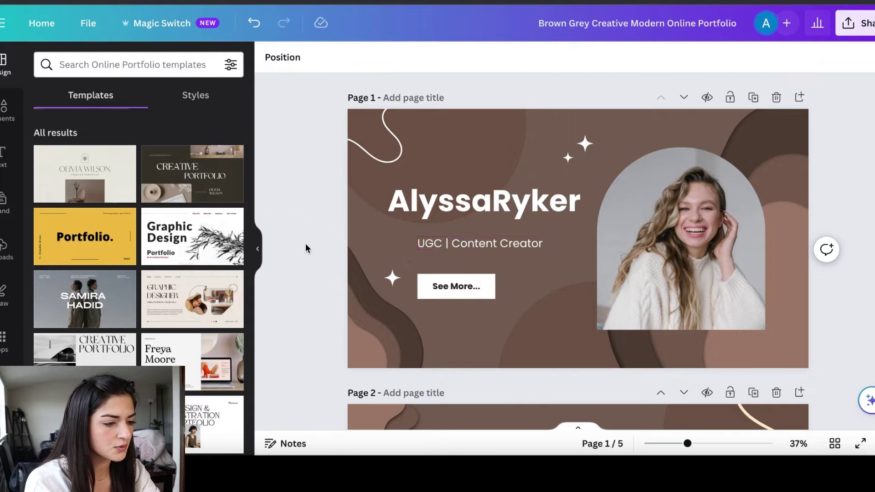
{"action": "left_click", "coordinate": [462, 243]}
{"action": "left_click_drag", "start_coordinate": [462, 243], "coordinate": [453, 232]}
{"action": "left_click", "coordinate": [329, 245]}
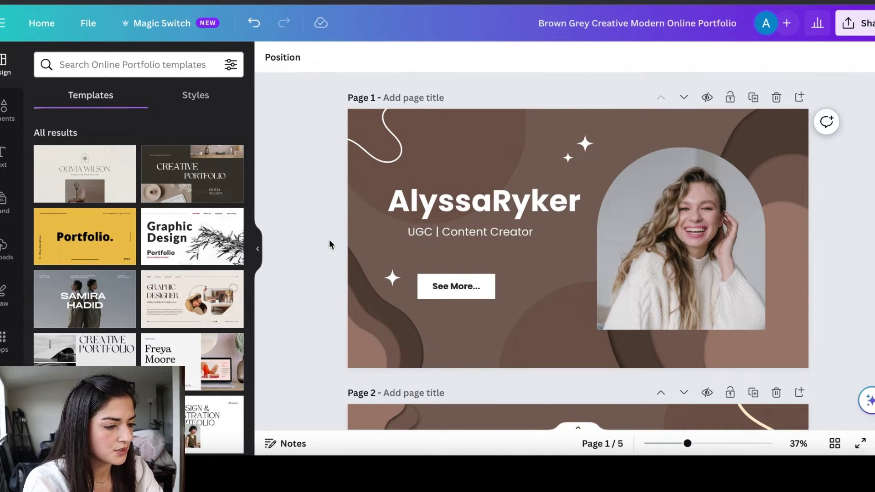
Delete the See More... text and its white button box from the cover page
{"action": "left_click", "coordinate": [458, 287]}
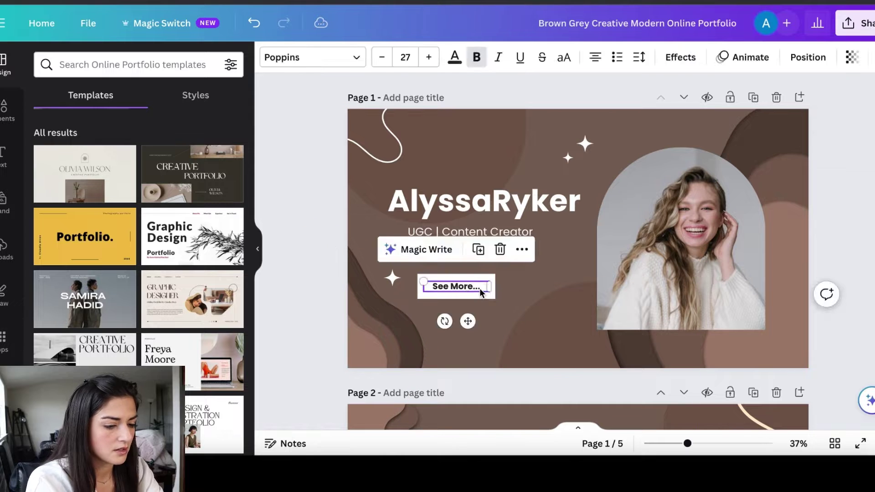
{"action": "key", "text": "Delete"}
{"action": "left_click", "coordinate": [458, 288]}
{"action": "key", "text": "Delete"}
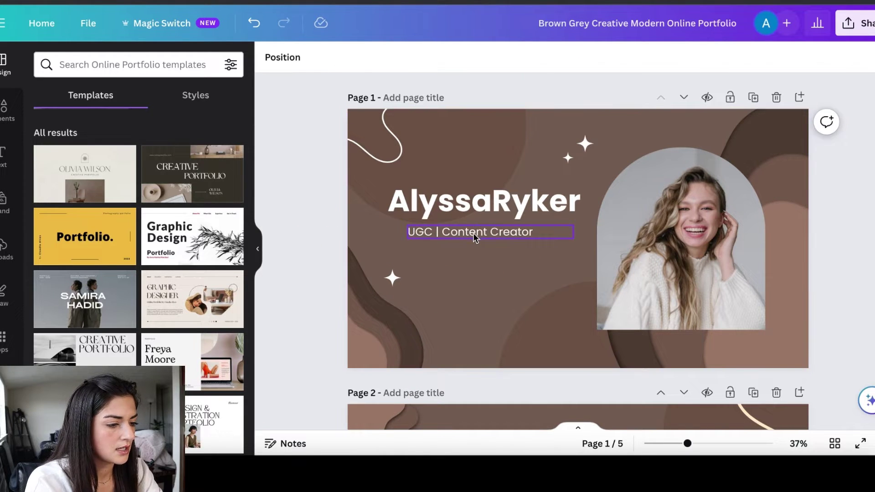
Duplicate the subtitle as a size-25 placeholder email address line below it
{"action": "left_click", "coordinate": [473, 233]}
{"action": "key", "text": "ctrl+d"}
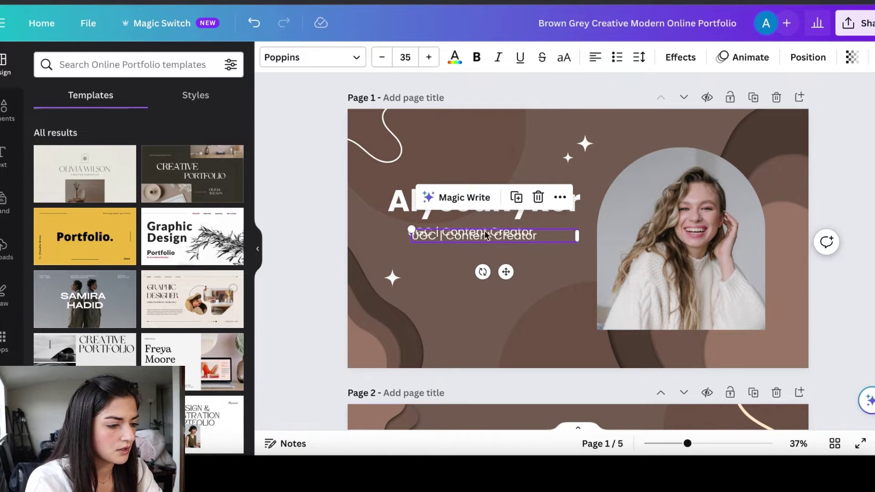
{"action": "left_click_drag", "start_coordinate": [487, 269], "coordinate": [497, 311]}
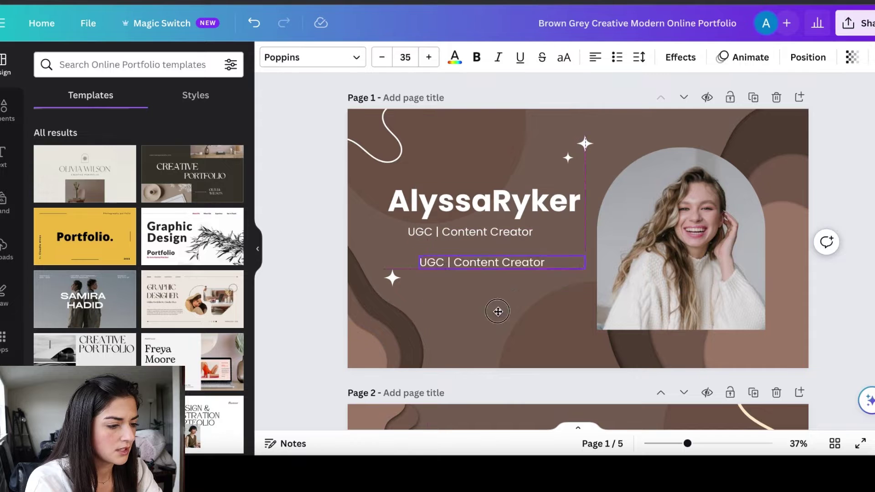
{"action": "left_click", "coordinate": [406, 58]}
{"action": "type", "text": "25"}
{"action": "key", "text": "Return"}
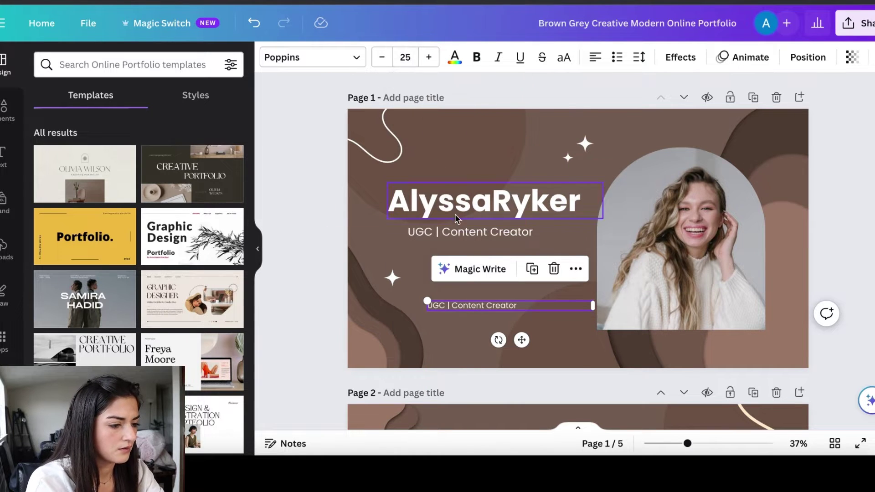
{"action": "double_click", "coordinate": [530, 305]}
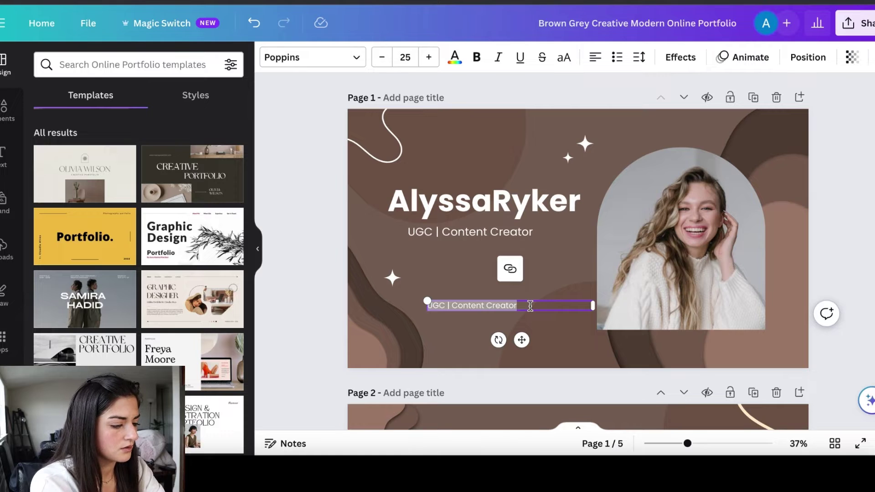
{"action": "type", "text": "email"}
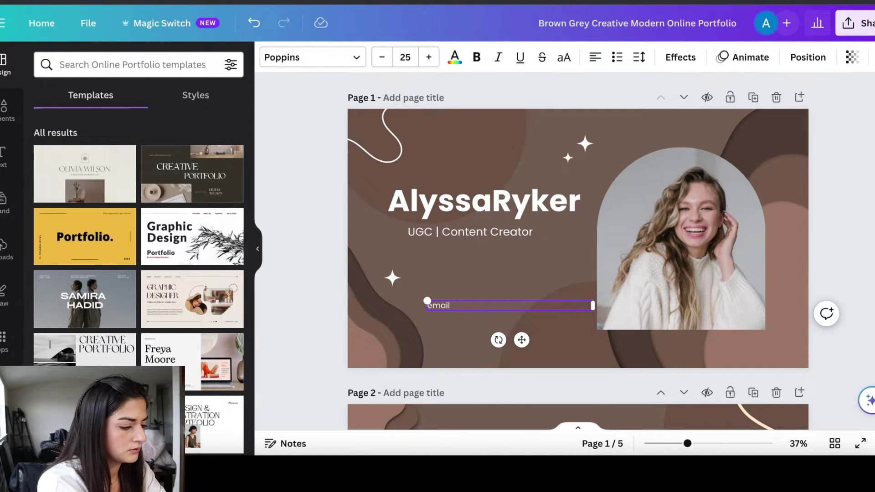
{"action": "type", "text": "@gmail.com"}
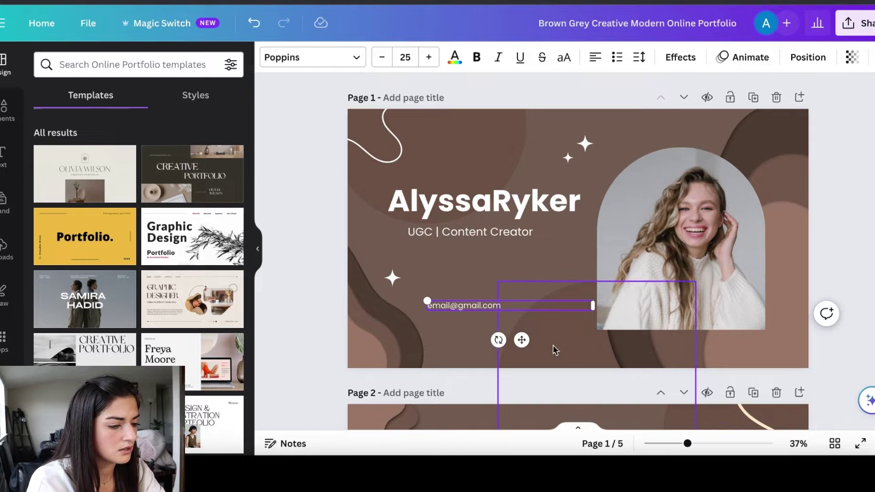
{"action": "left_click_drag", "start_coordinate": [522, 340], "coordinate": [477, 361]}
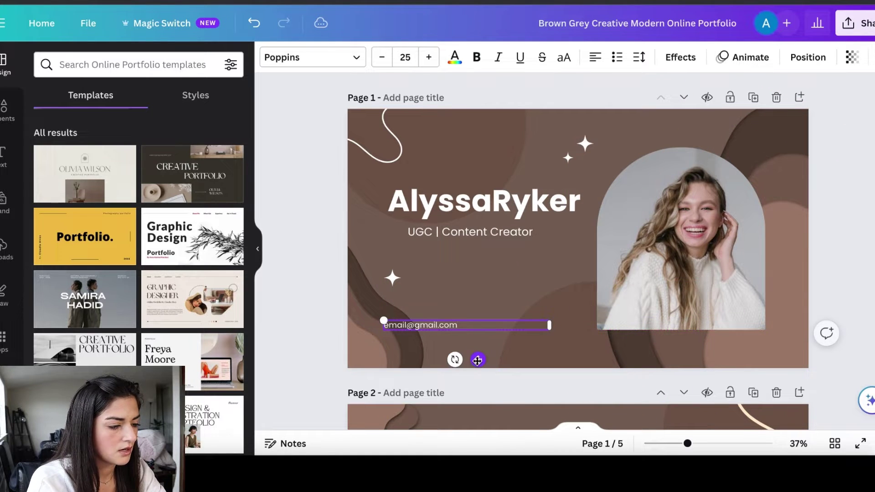
{"action": "left_click", "coordinate": [669, 218]}
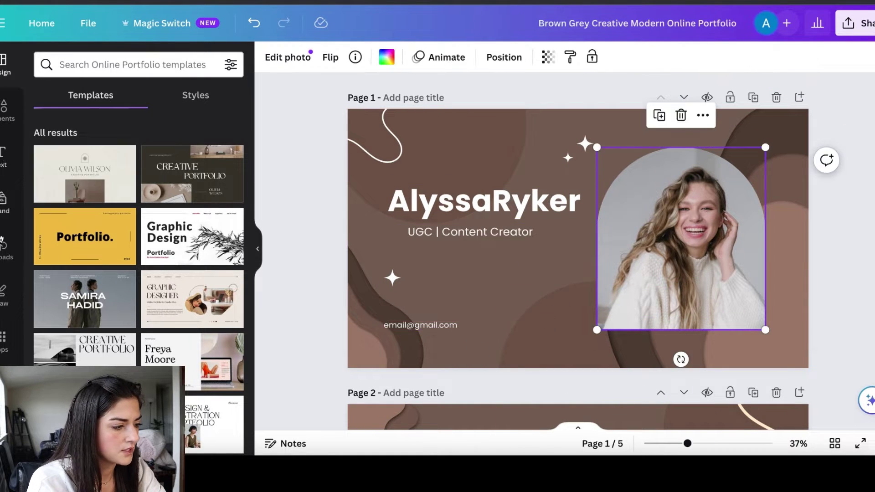
Drag the uploaded beach photo into the cover page's arch frame, replacing the stock portrait
{"action": "left_click", "coordinate": [3, 110]}
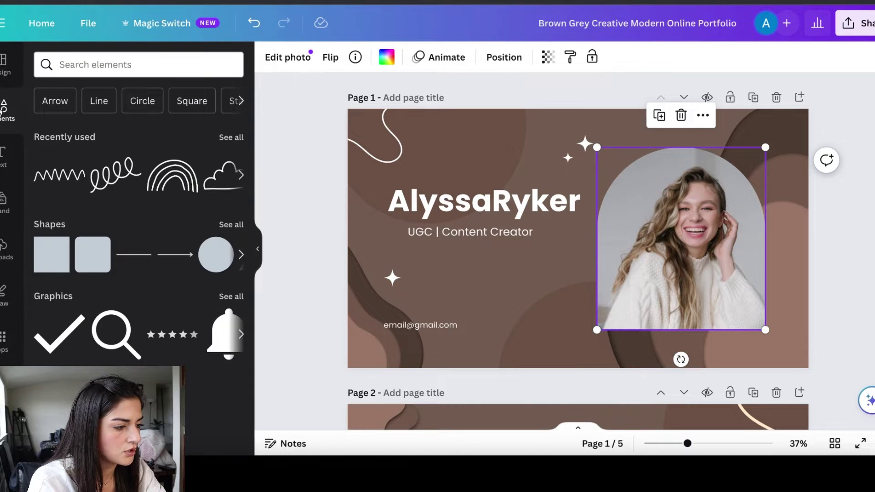
{"action": "left_click", "coordinate": [6, 261]}
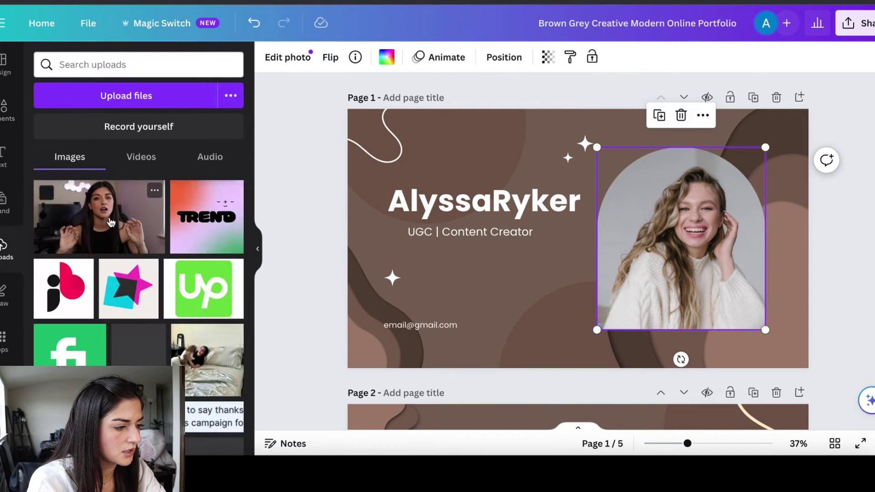
{"action": "scroll", "coordinate": [111, 223], "scroll_direction": "down", "scroll_amount": 3}
{"action": "scroll", "coordinate": [111, 223], "scroll_direction": "down", "scroll_amount": 5}
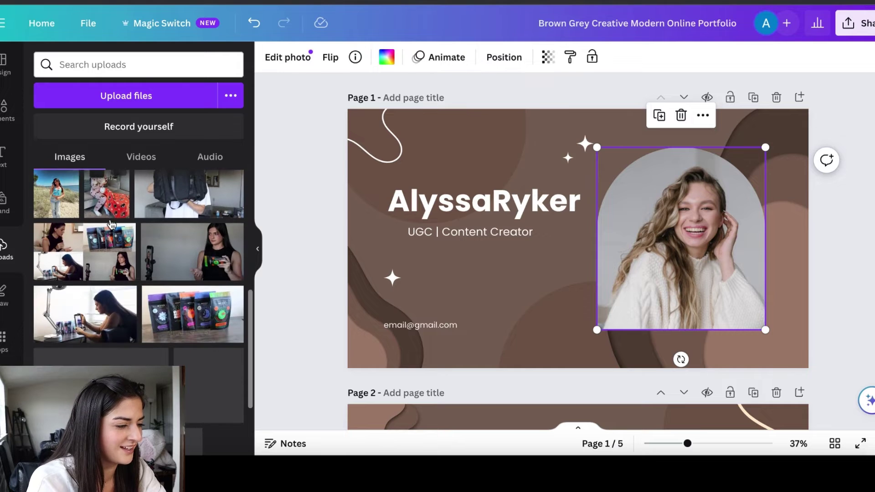
{"action": "scroll", "coordinate": [112, 241], "scroll_direction": "down", "scroll_amount": 8}
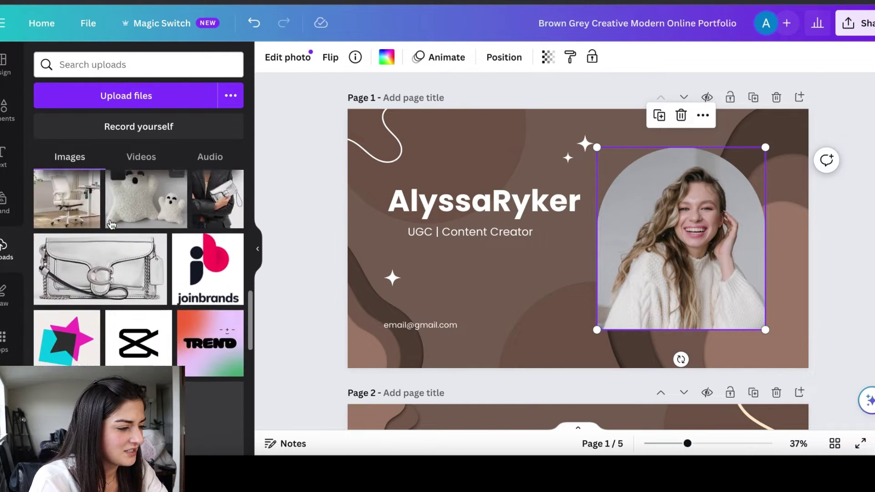
{"action": "scroll", "coordinate": [114, 265], "scroll_direction": "down", "scroll_amount": 2}
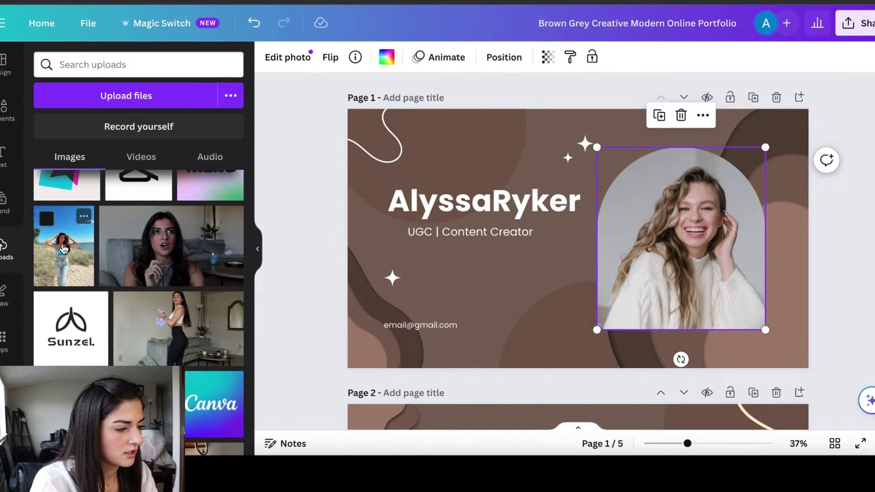
{"action": "left_click_drag", "start_coordinate": [83, 215], "coordinate": [664, 234]}
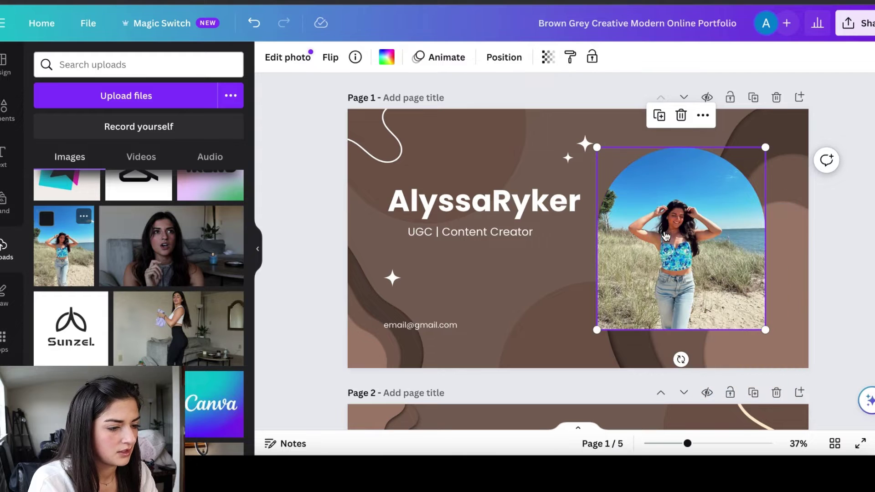
{"action": "left_click", "coordinate": [301, 203]}
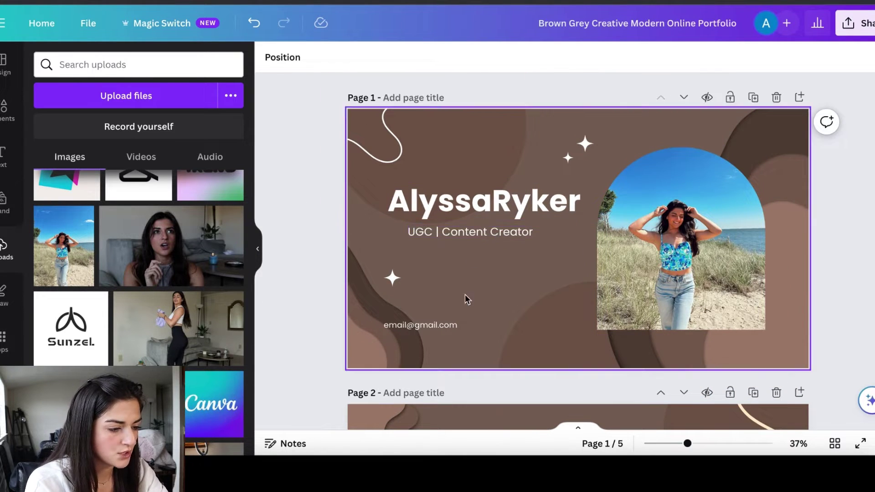
Delete page 2's arch photo, its empty frame and the body text
{"action": "scroll", "coordinate": [453, 327], "scroll_direction": "down", "scroll_amount": 3}
{"action": "scroll", "coordinate": [453, 326], "scroll_direction": "down", "scroll_amount": 3}
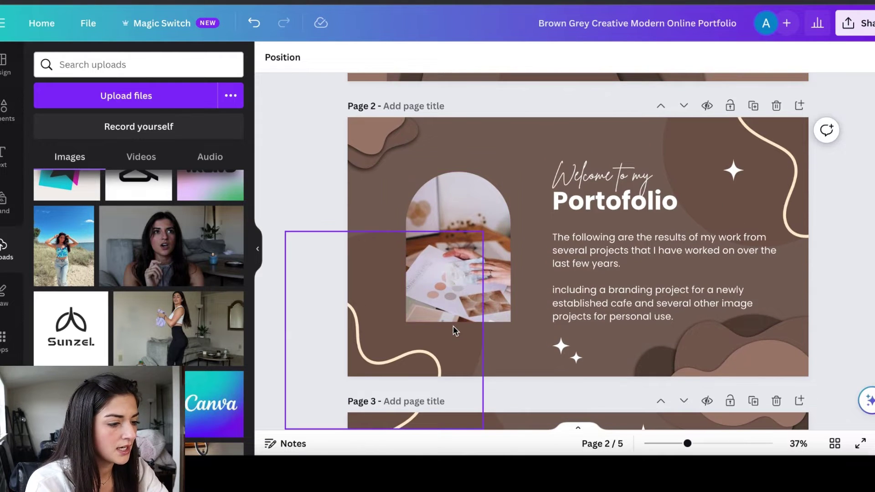
{"action": "left_click", "coordinate": [467, 221]}
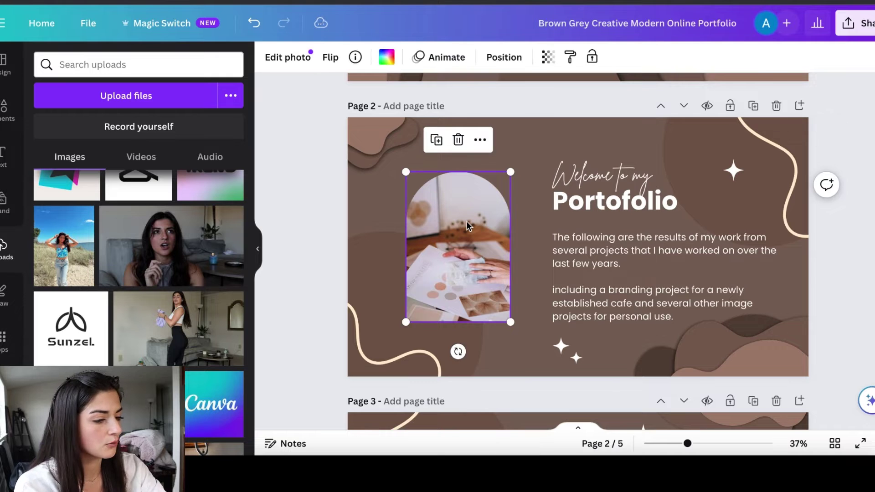
{"action": "key", "text": "Delete"}
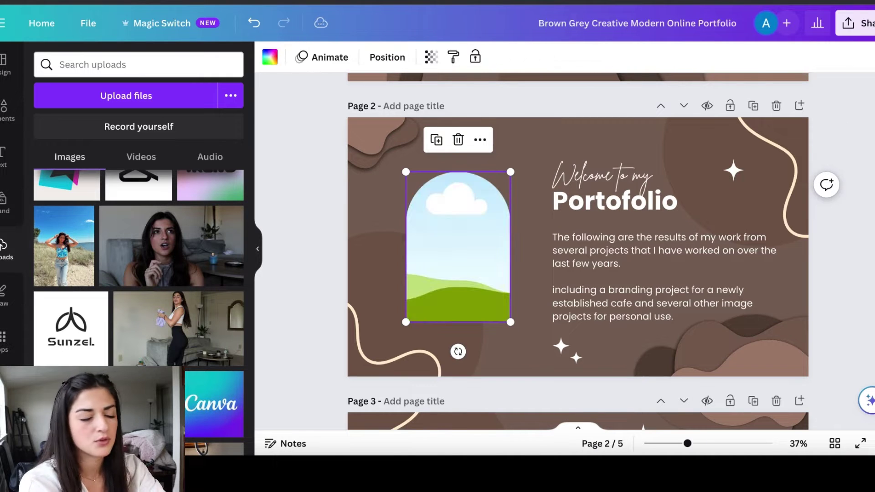
{"action": "key", "text": "Delete"}
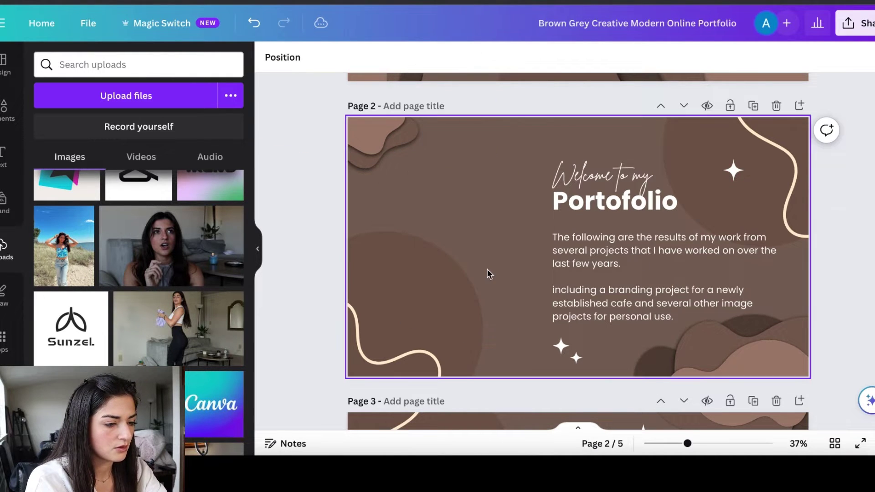
{"action": "left_click", "coordinate": [605, 275]}
{"action": "key", "text": "Delete"}
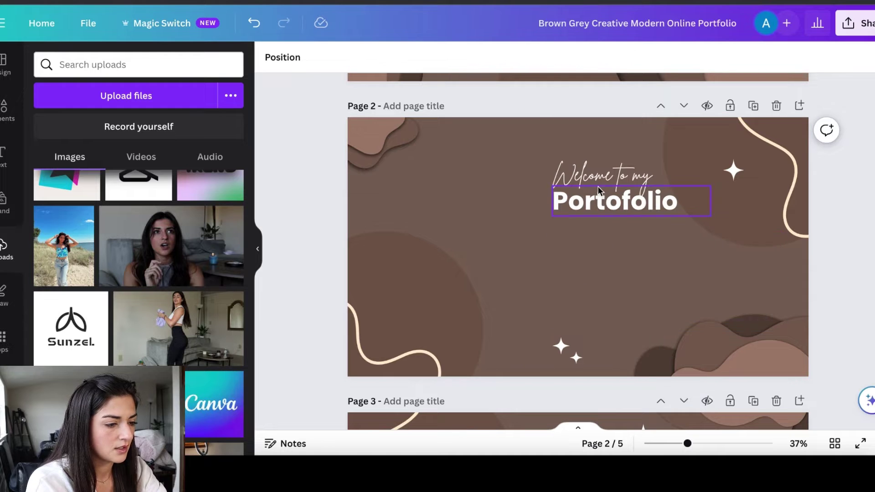
Delete the 'Welcome to my' script and move the Portofolio heading to the top-left
{"action": "left_click", "coordinate": [598, 188]}
{"action": "left_click", "coordinate": [587, 180]}
{"action": "key", "text": "Delete"}
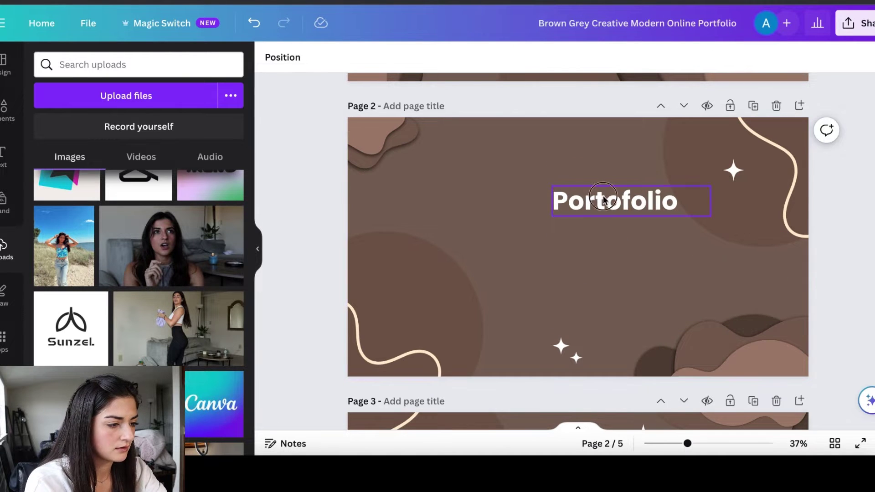
{"action": "left_click", "coordinate": [615, 203]}
{"action": "left_click_drag", "start_coordinate": [618, 204], "coordinate": [444, 151]}
Retype page 2's heading as 'Previous Work' and widen its box to fit one line
{"action": "double_click", "coordinate": [443, 152]}
{"action": "type", "text": "Pre"}
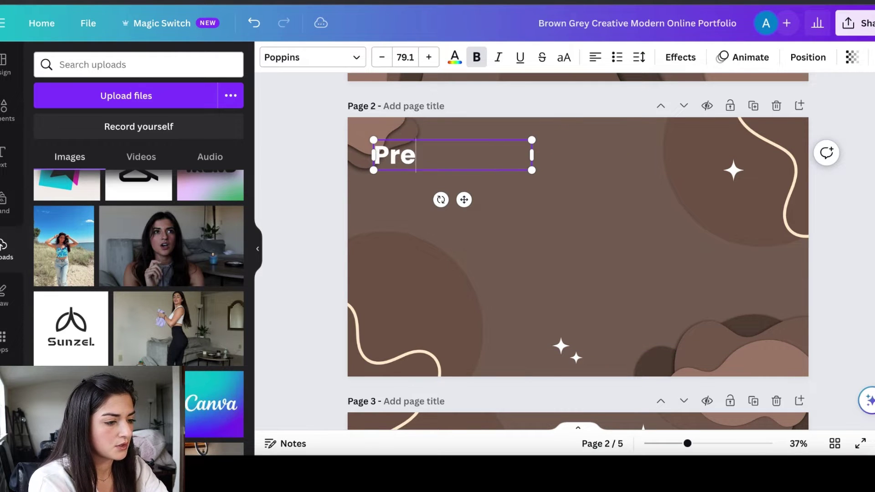
{"action": "type", "text": "vious Work"}
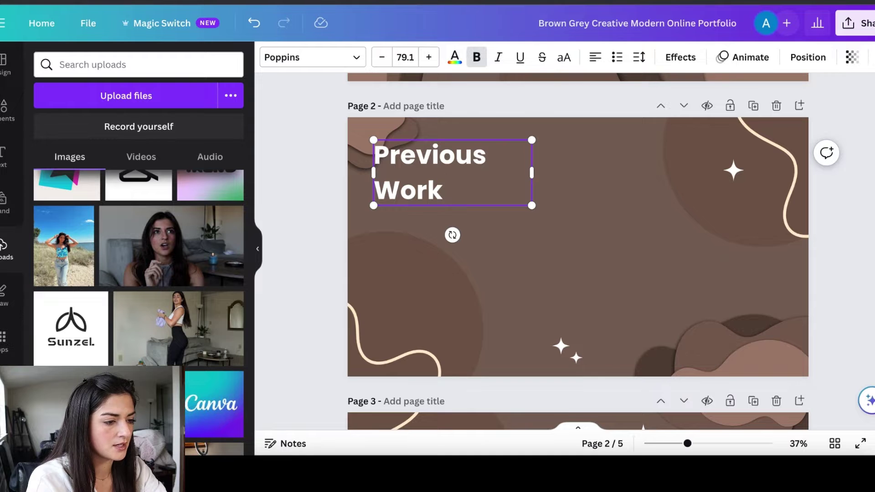
{"action": "left_click_drag", "start_coordinate": [531, 173], "coordinate": [592, 171]}
{"action": "left_click", "coordinate": [324, 219]}
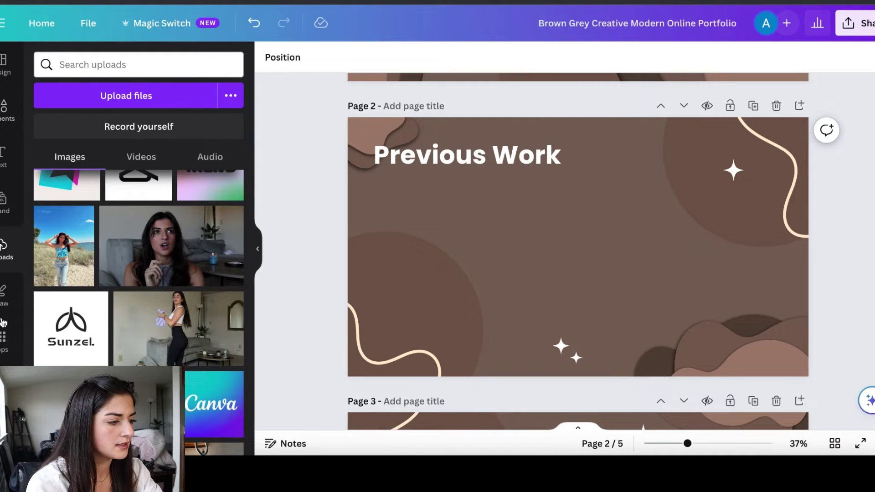
Add a portrait photo frame from Elements under the Previous Work heading and enlarge it
{"action": "left_click", "coordinate": [2, 120]}
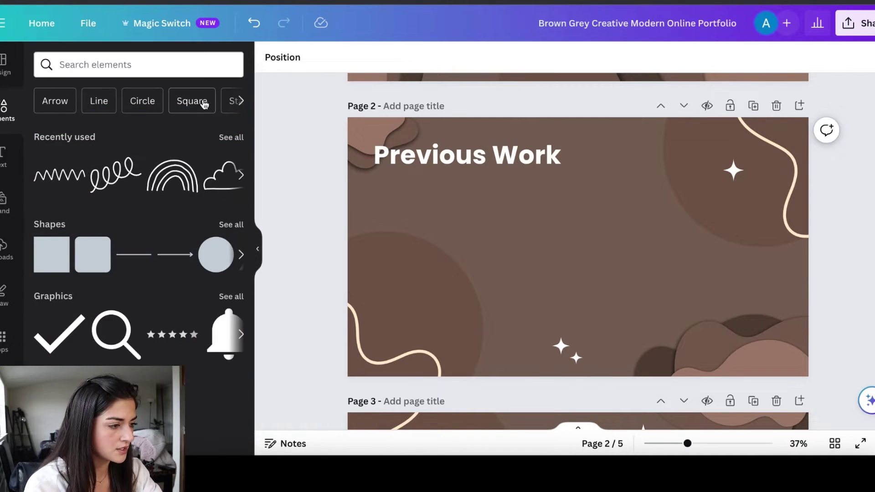
{"action": "scroll", "coordinate": [136, 254], "scroll_direction": "down", "scroll_amount": 15}
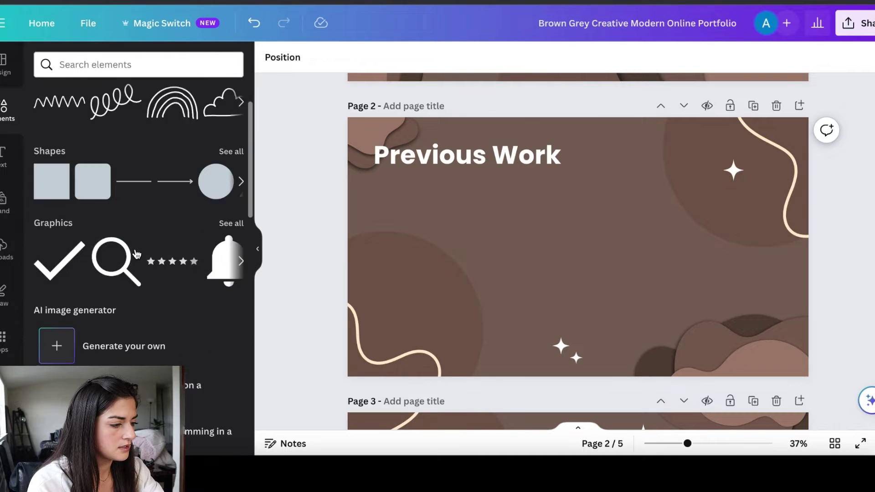
{"action": "scroll", "coordinate": [135, 249], "scroll_direction": "down", "scroll_amount": 7}
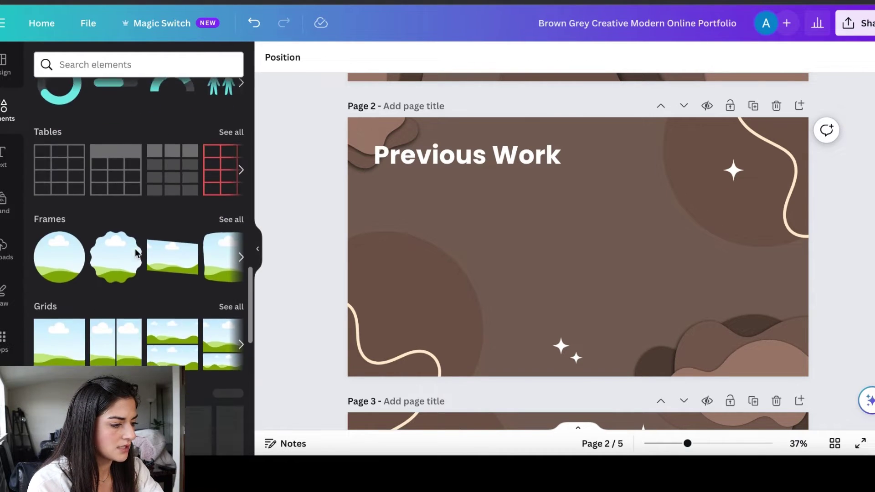
{"action": "left_click", "coordinate": [230, 111]}
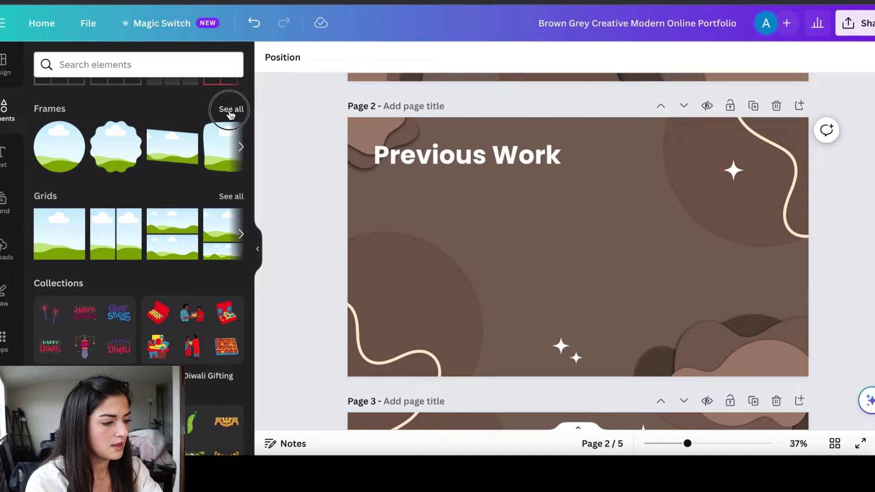
{"action": "scroll", "coordinate": [123, 324], "scroll_direction": "down", "scroll_amount": 10}
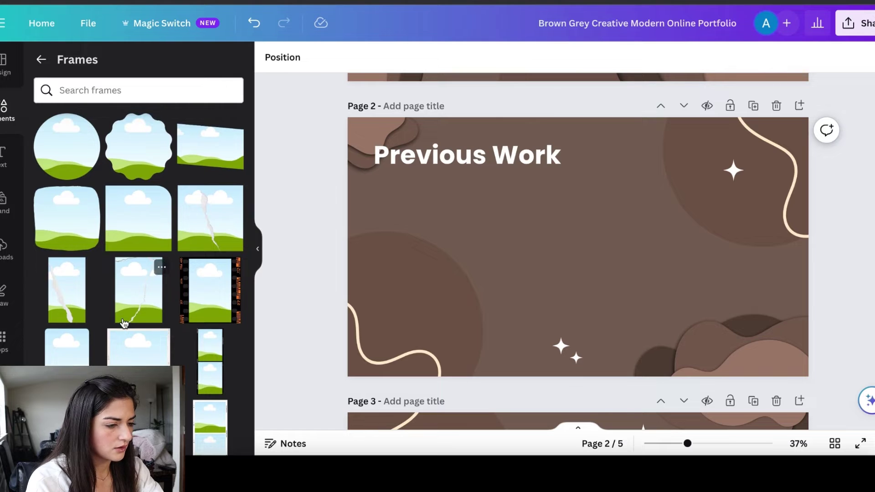
{"action": "left_click", "coordinate": [72, 363]}
{"action": "left_click_drag", "start_coordinate": [575, 237], "coordinate": [416, 227]}
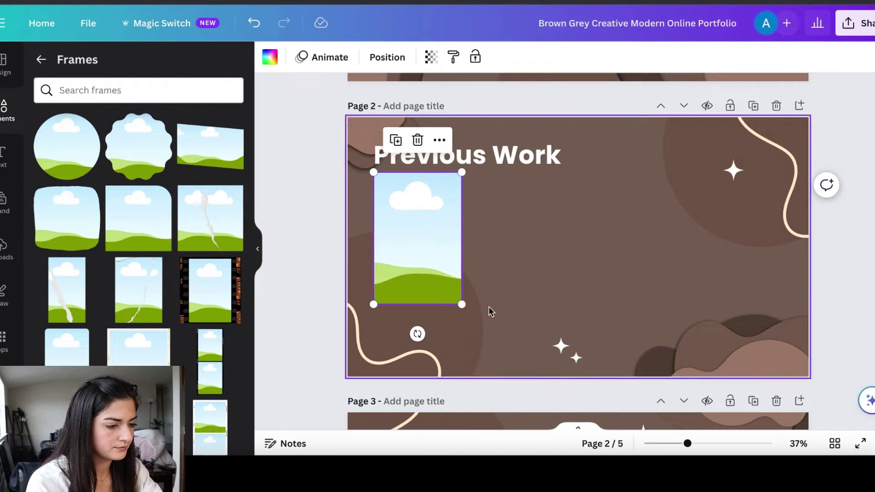
{"action": "left_click", "coordinate": [464, 310]}
{"action": "left_click", "coordinate": [439, 283]}
{"action": "left_click_drag", "start_coordinate": [465, 306], "coordinate": [494, 344]}
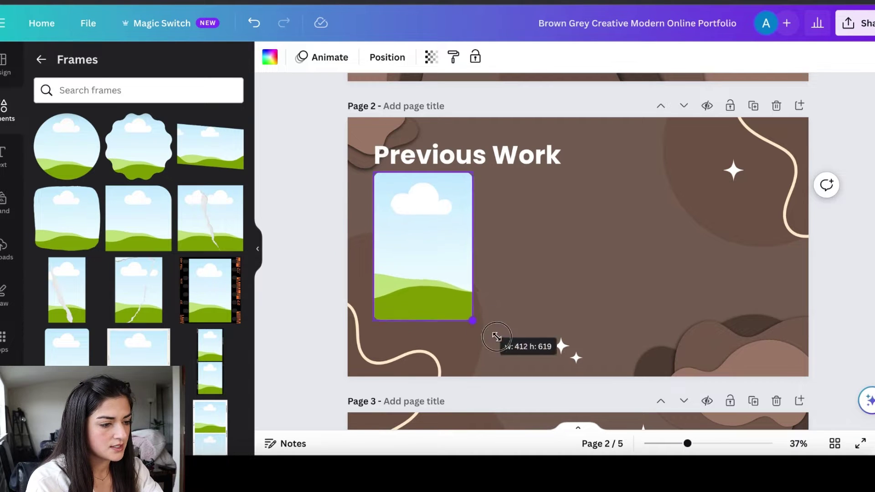
Copy the frame into a row of four frames across page 2
{"action": "left_click_drag", "start_coordinate": [427, 236], "coordinate": [520, 242]}
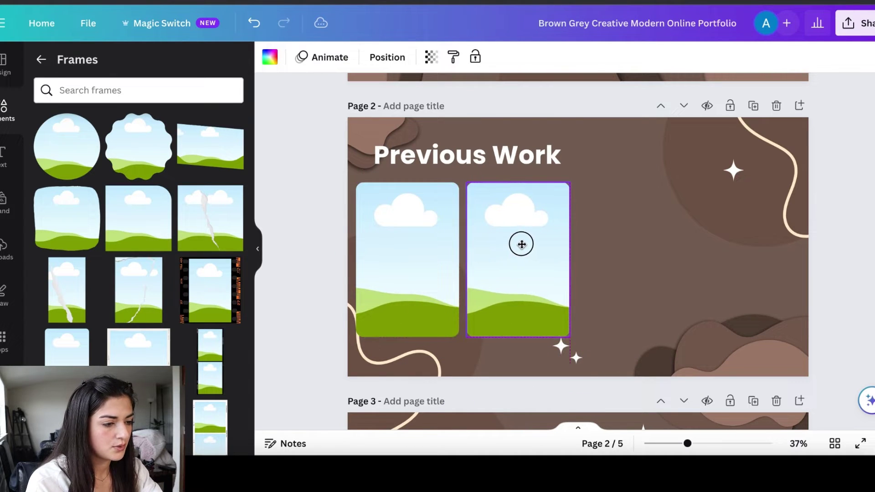
{"action": "left_click", "coordinate": [495, 151]}
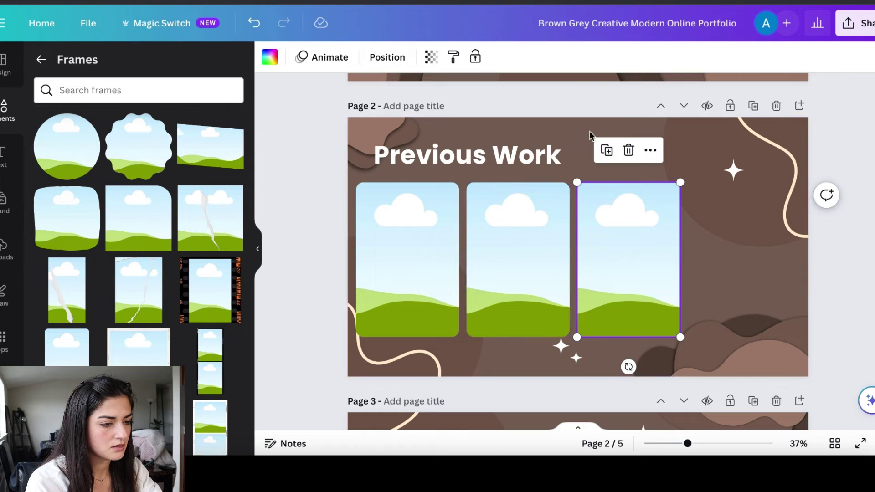
{"action": "left_click", "coordinate": [607, 150]}
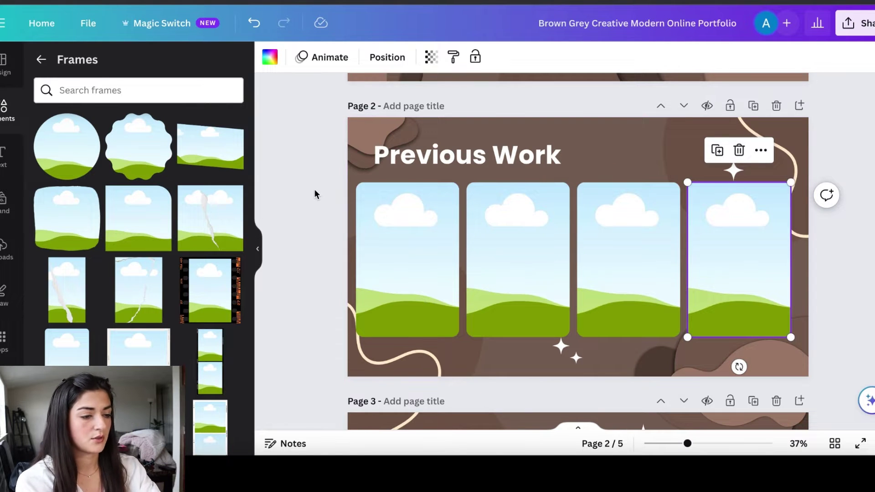
{"action": "scroll", "coordinate": [747, 237], "scroll_direction": "down", "scroll_amount": 1}
{"action": "left_click_drag", "start_coordinate": [744, 238], "coordinate": [750, 242]}
Nudge the third and second frames so all four have equal gaps
{"action": "left_click", "coordinate": [654, 228]}
{"action": "left_click_drag", "start_coordinate": [654, 229], "coordinate": [659, 228]}
{"action": "left_click_drag", "start_coordinate": [534, 234], "coordinate": [531, 229]}
{"action": "left_click", "coordinate": [575, 205]}
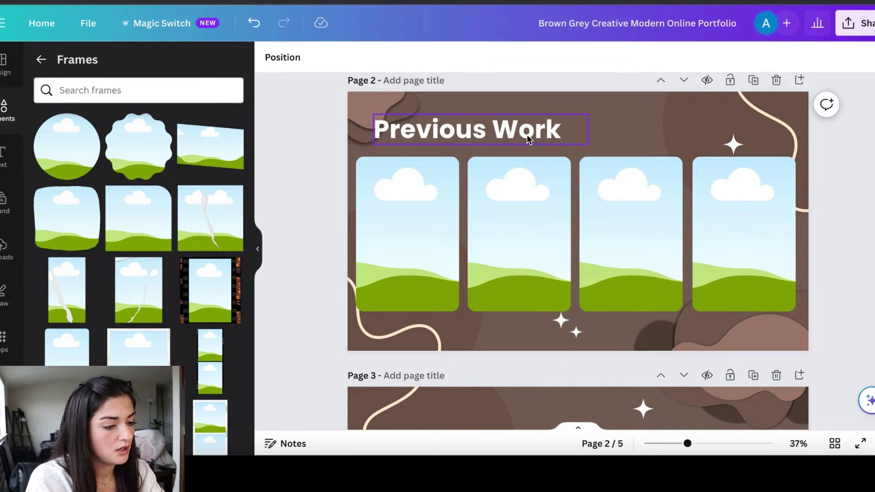
Duplicate the Previous Work page and drop the first uploaded video into page 2's first frame
{"action": "left_click", "coordinate": [755, 84]}
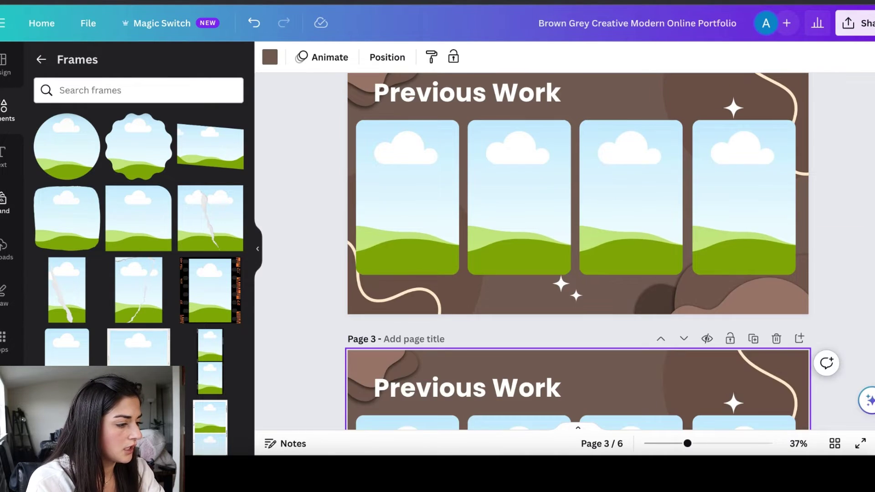
{"action": "left_click", "coordinate": [4, 249]}
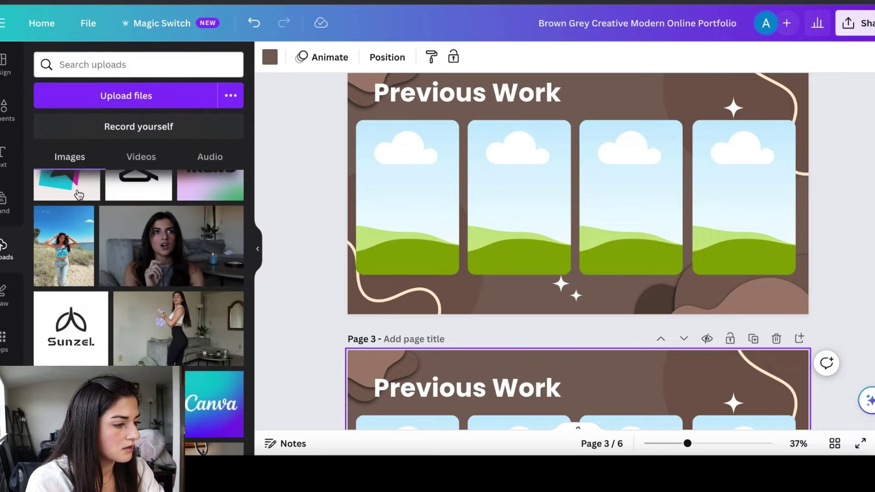
{"action": "left_click", "coordinate": [135, 157]}
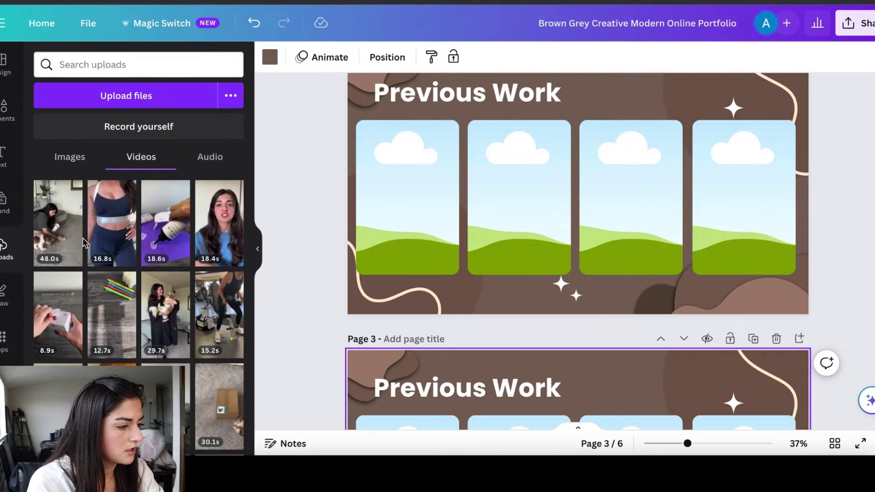
{"action": "mouse_move", "coordinate": [46, 231]}
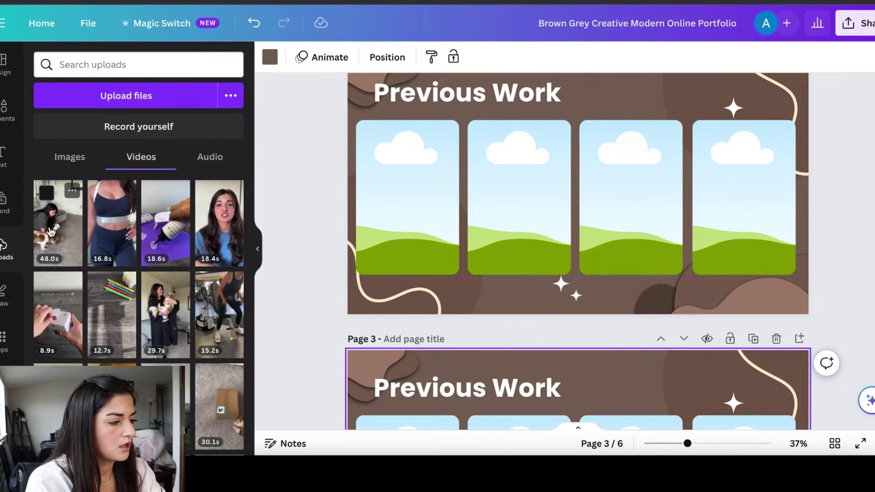
{"action": "left_click_drag", "start_coordinate": [44, 233], "coordinate": [388, 255]}
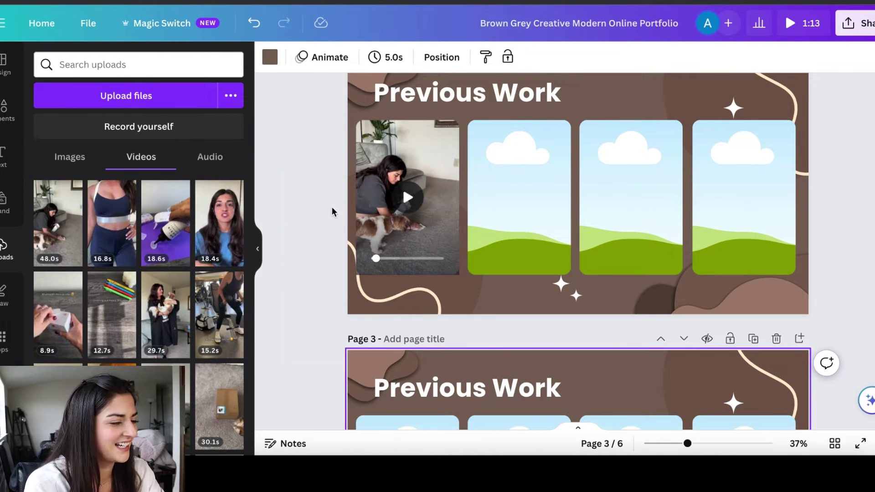
{"action": "scroll", "coordinate": [312, 214], "scroll_direction": "up", "scroll_amount": 2}
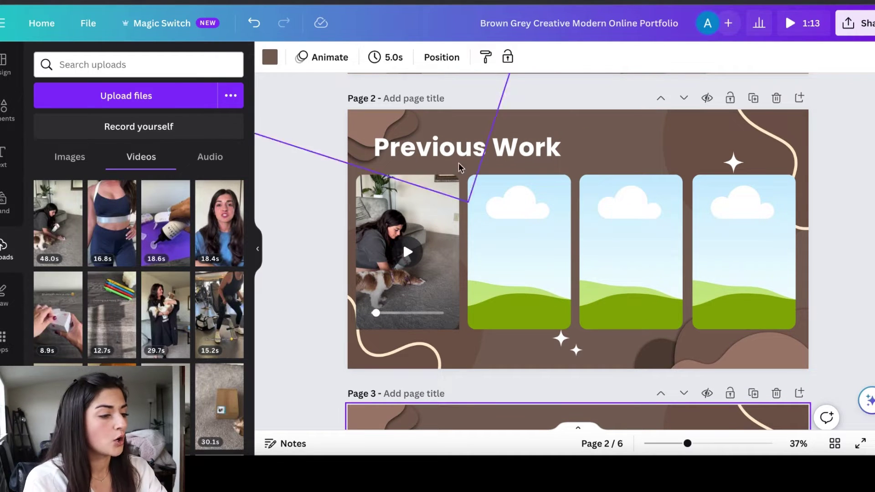
{"action": "left_click", "coordinate": [432, 208]}
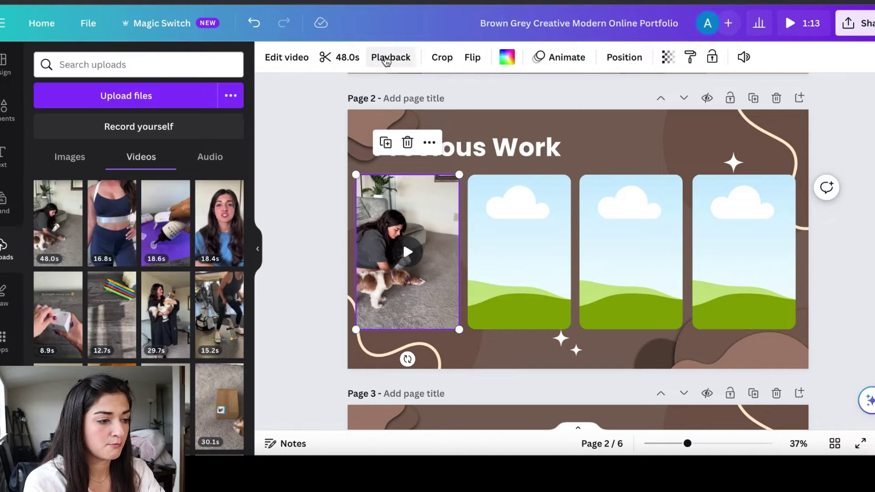
Switch off Autoplay in presentation in the selected video's Playback settings
{"action": "left_click", "coordinate": [386, 60]}
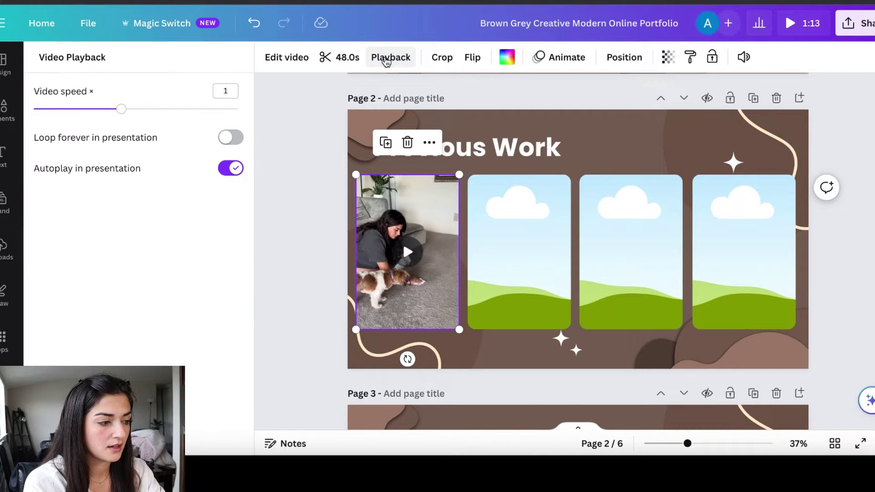
{"action": "left_click", "coordinate": [236, 173]}
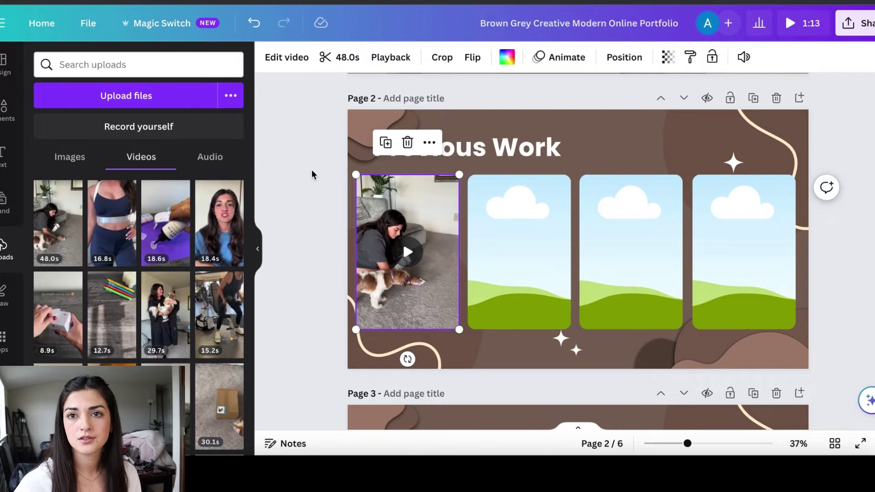
Delete the skills bullet list, line, both photos with their frames, and the My Skill script
{"action": "scroll", "coordinate": [703, 192], "scroll_direction": "down", "scroll_amount": 8}
{"action": "scroll", "coordinate": [560, 253], "scroll_direction": "down", "scroll_amount": 3}
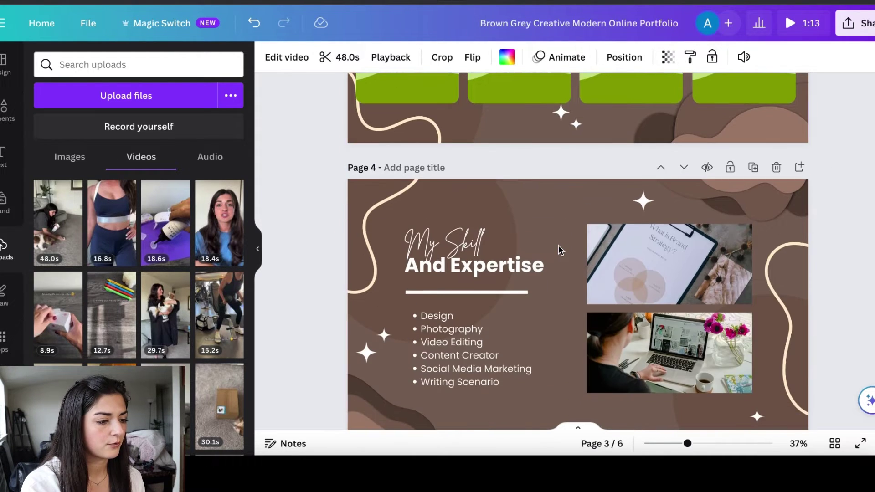
{"action": "scroll", "coordinate": [491, 277], "scroll_direction": "down", "scroll_amount": 2}
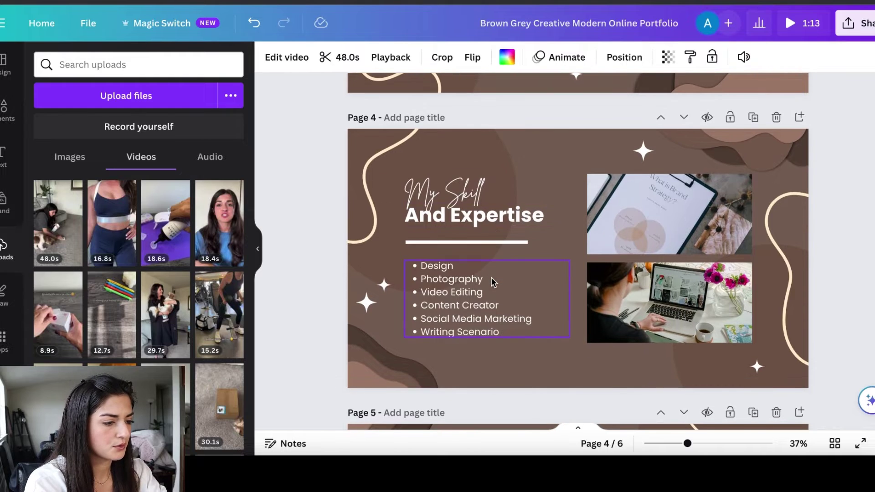
{"action": "key", "text": "Delete"}
{"action": "left_click", "coordinate": [737, 193]}
{"action": "key", "text": "Delete"}
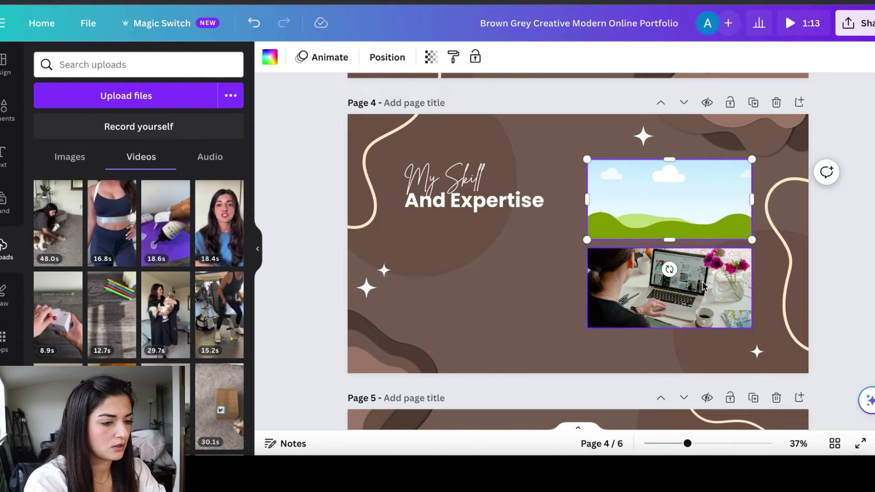
{"action": "key", "text": "Delete"}
{"action": "left_click", "coordinate": [670, 288]}
{"action": "key", "text": "Delete"}
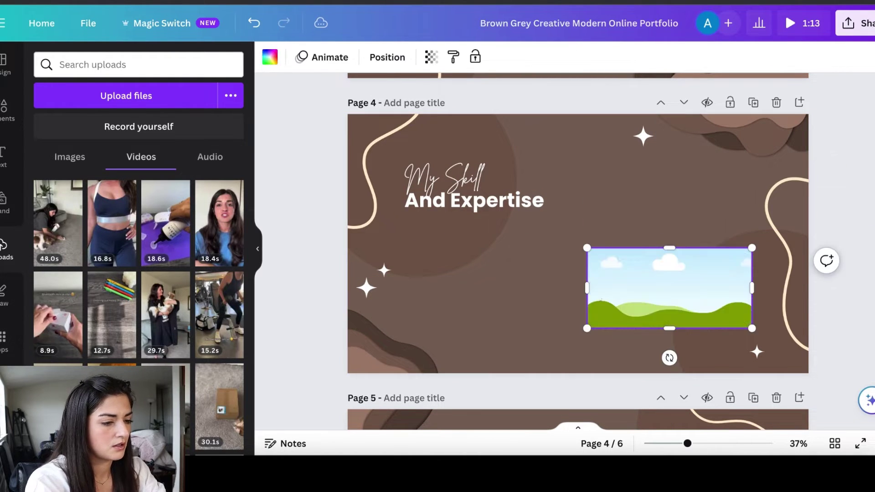
{"action": "key", "text": "Delete"}
{"action": "left_click", "coordinate": [469, 179]}
{"action": "key", "text": "Delete"}
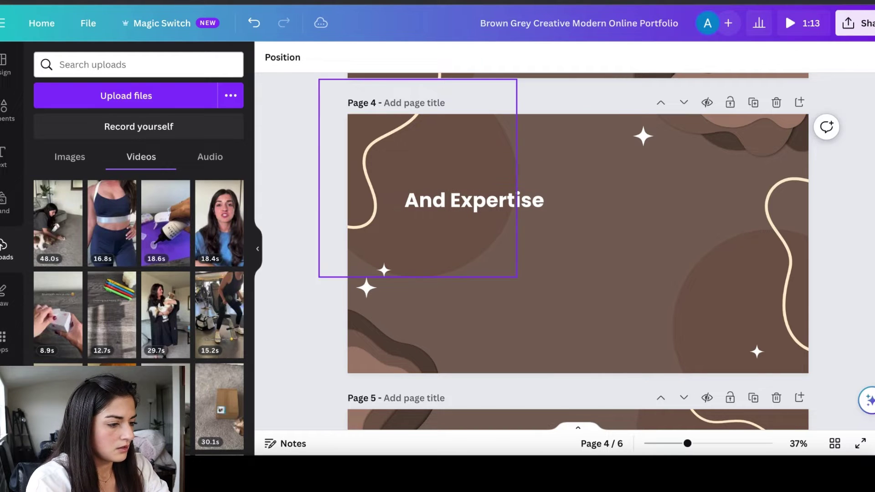
Retype the And Expertise heading as 'Photography' and move it to the page's top-left
{"action": "left_click", "coordinate": [486, 199]}
{"action": "left_click", "coordinate": [459, 202]}
{"action": "type", "text": "Pho"}
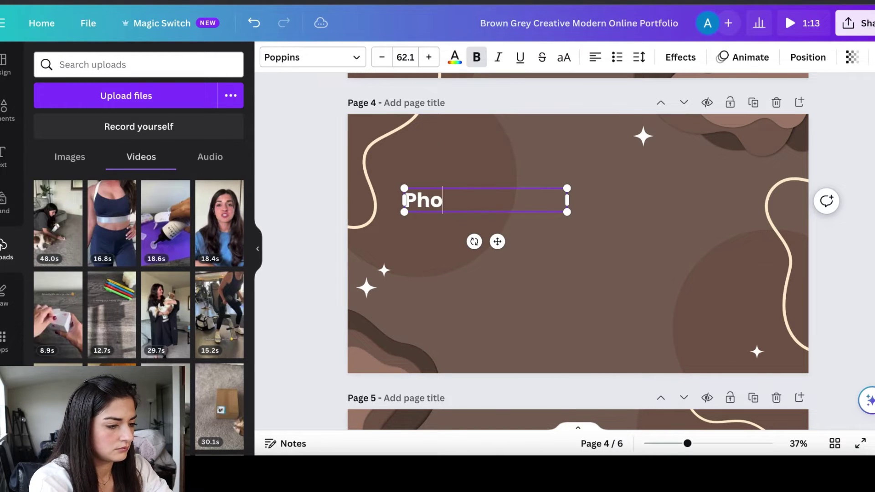
{"action": "type", "text": "tography"}
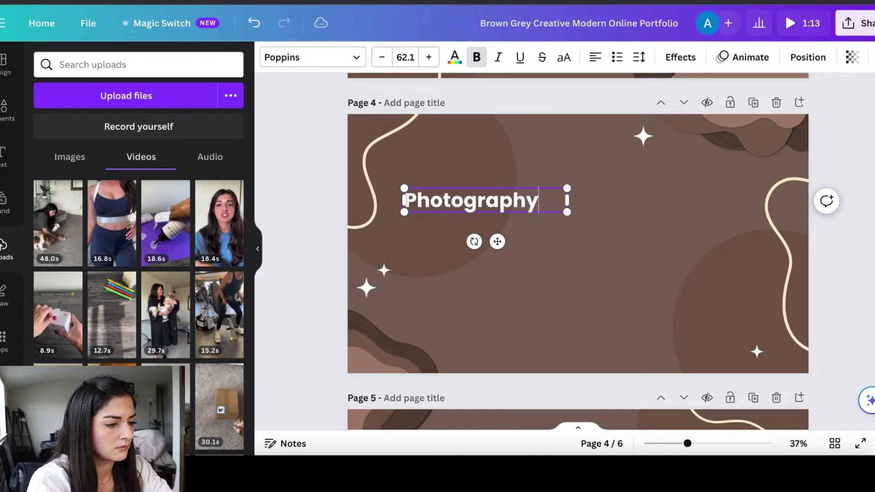
{"action": "left_click", "coordinate": [605, 230]}
{"action": "left_click", "coordinate": [492, 203]}
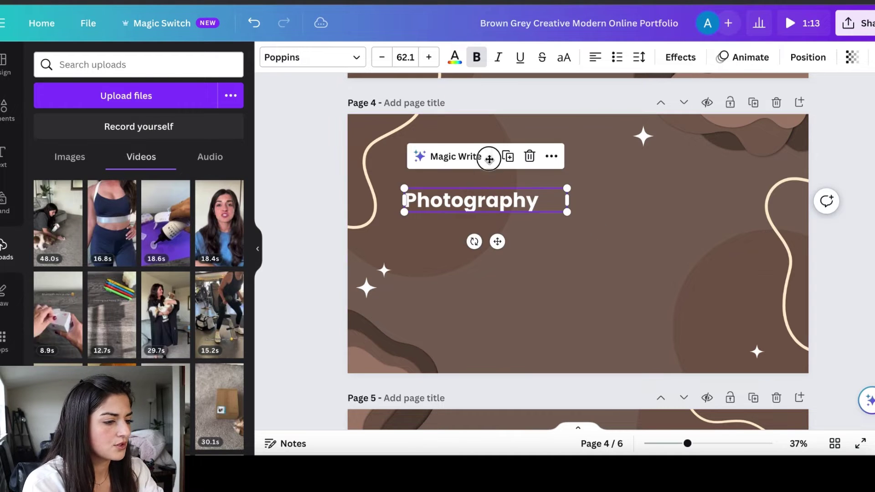
{"action": "left_click_drag", "start_coordinate": [492, 203], "coordinate": [467, 143]}
{"action": "scroll", "coordinate": [466, 143], "scroll_direction": "up", "scroll_amount": 5}
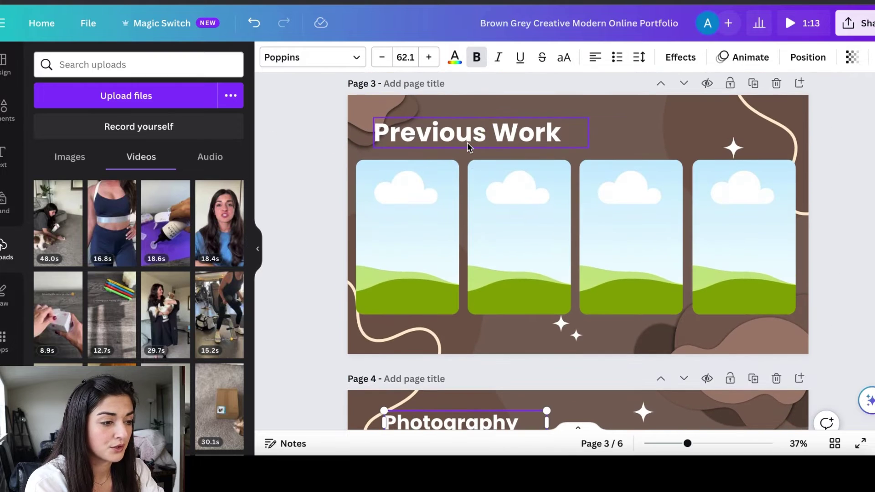
{"action": "scroll", "coordinate": [467, 143], "scroll_direction": "down", "scroll_amount": 6}
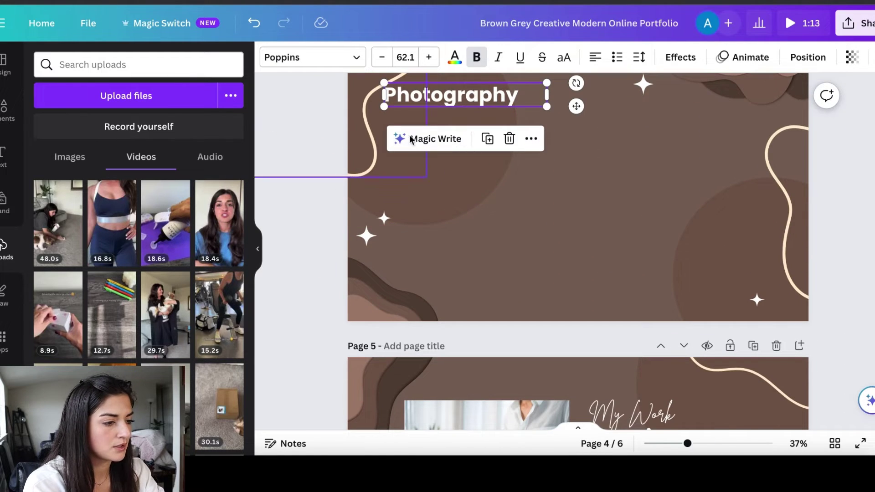
{"action": "left_click_drag", "start_coordinate": [433, 99], "coordinate": [440, 99]}
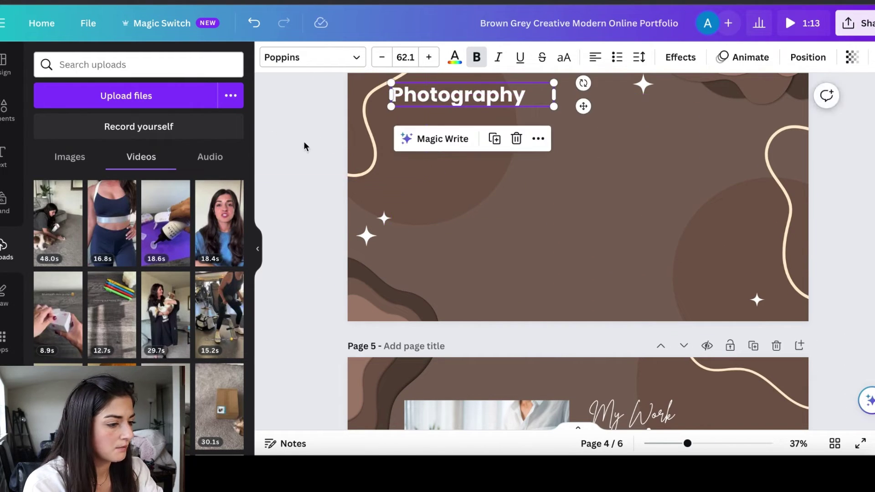
{"action": "left_click", "coordinate": [286, 158]}
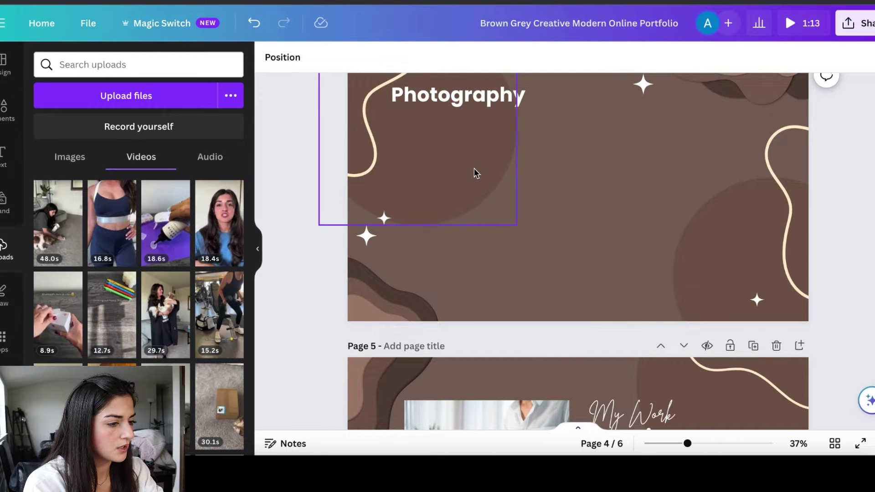
{"action": "scroll", "coordinate": [326, 202], "scroll_direction": "up", "scroll_amount": 1}
{"action": "scroll", "coordinate": [325, 199], "scroll_direction": "down", "scroll_amount": 1}
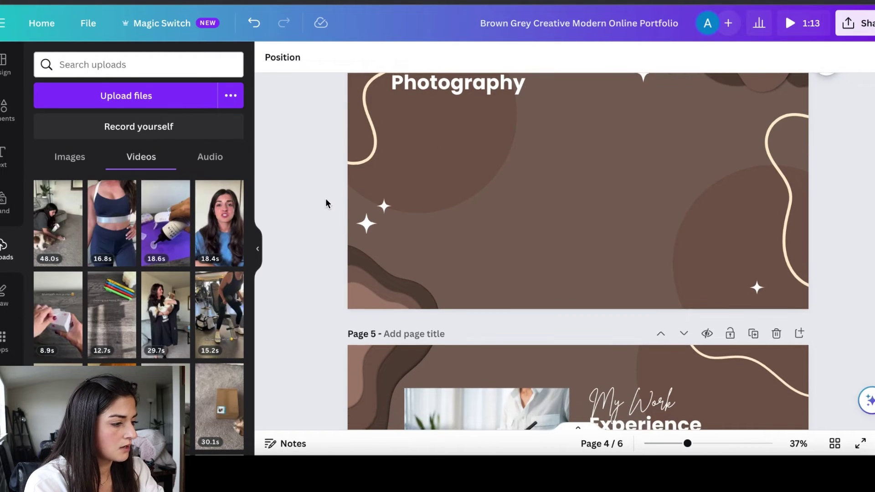
{"action": "scroll", "coordinate": [325, 199], "scroll_direction": "up", "scroll_amount": 3}
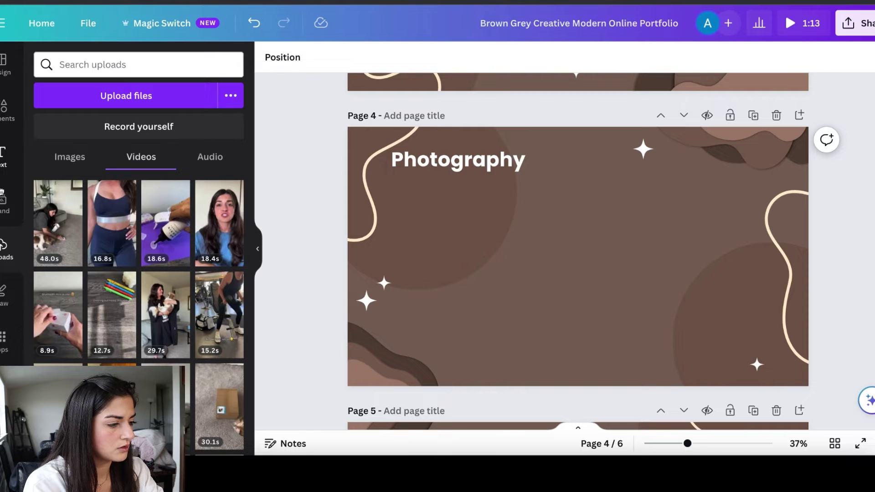
Add the uploaded bottle photo to page 4, shrink it and place it below the Photography title
{"action": "left_click", "coordinate": [66, 156]}
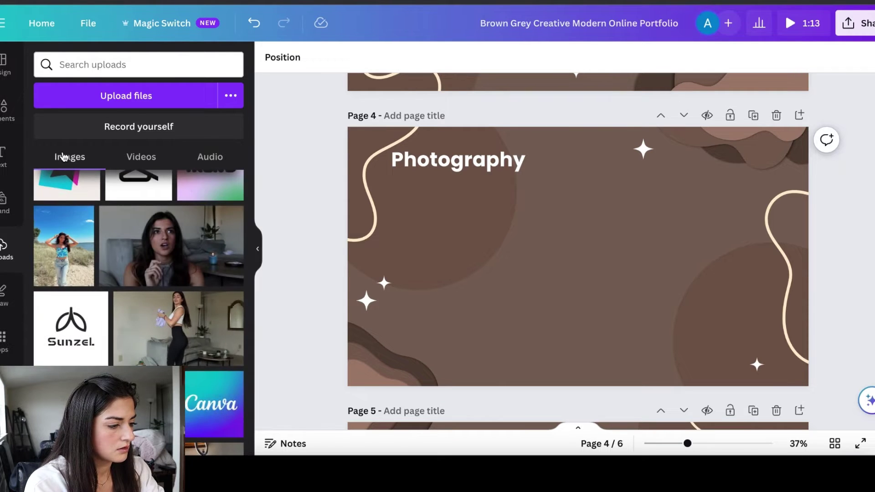
{"action": "scroll", "coordinate": [97, 317], "scroll_direction": "down", "scroll_amount": 5}
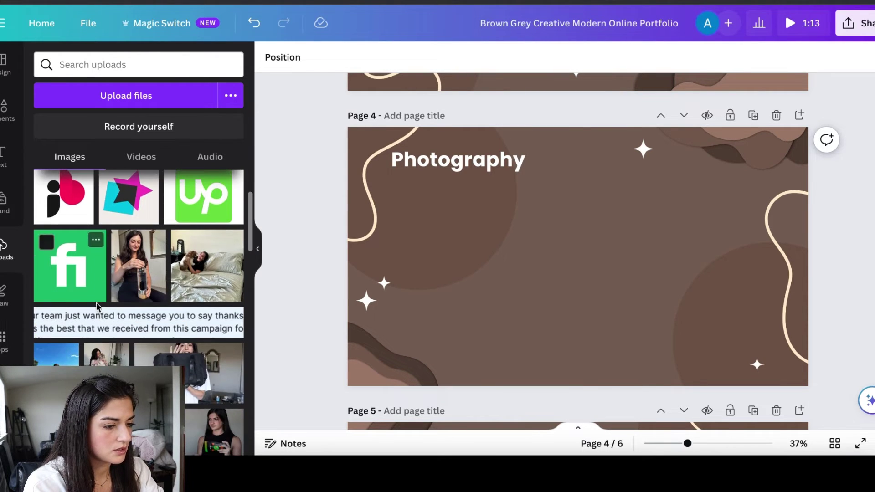
{"action": "left_click", "coordinate": [135, 281]}
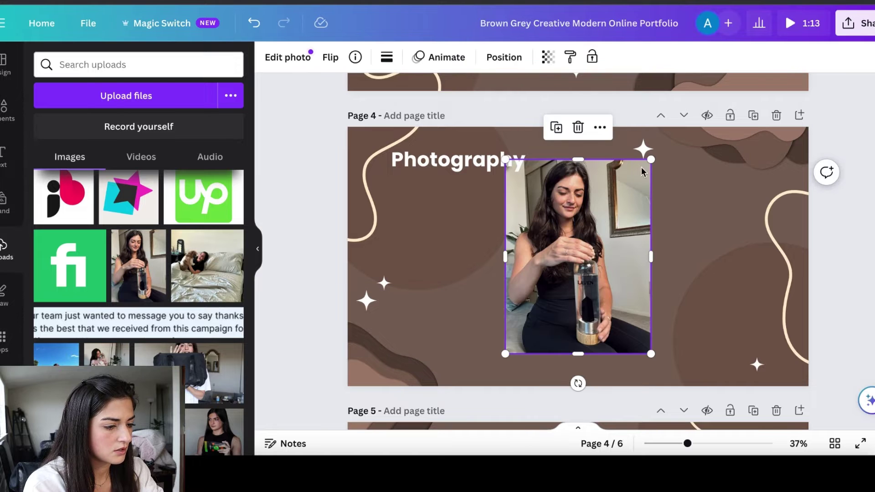
{"action": "left_click_drag", "start_coordinate": [650, 159], "coordinate": [589, 242]}
{"action": "left_click_drag", "start_coordinate": [550, 299], "coordinate": [443, 236]}
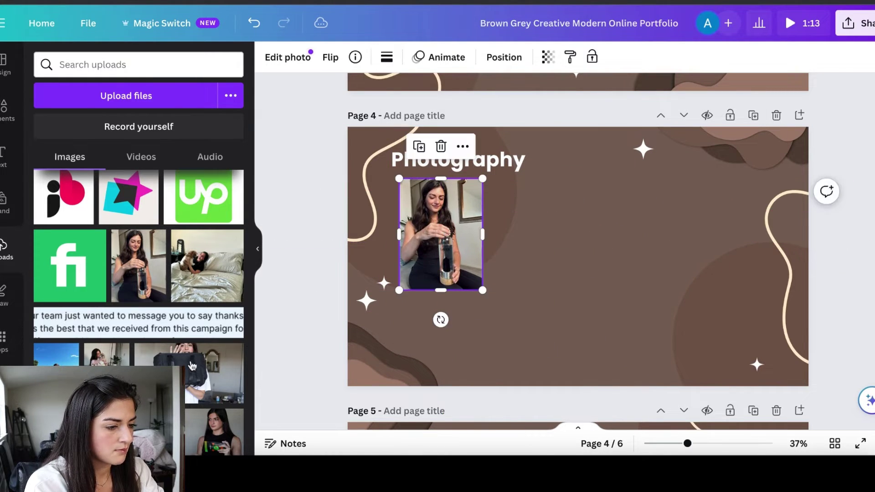
Add the dog photo, shrink it beside the bottle photo, and shift both slightly left for spacing
{"action": "left_click", "coordinate": [107, 355]}
{"action": "left_click_drag", "start_coordinate": [650, 160], "coordinate": [595, 234]}
{"action": "left_click_drag", "start_coordinate": [552, 319], "coordinate": [545, 263]}
{"action": "left_click_drag", "start_coordinate": [587, 298], "coordinate": [580, 289]}
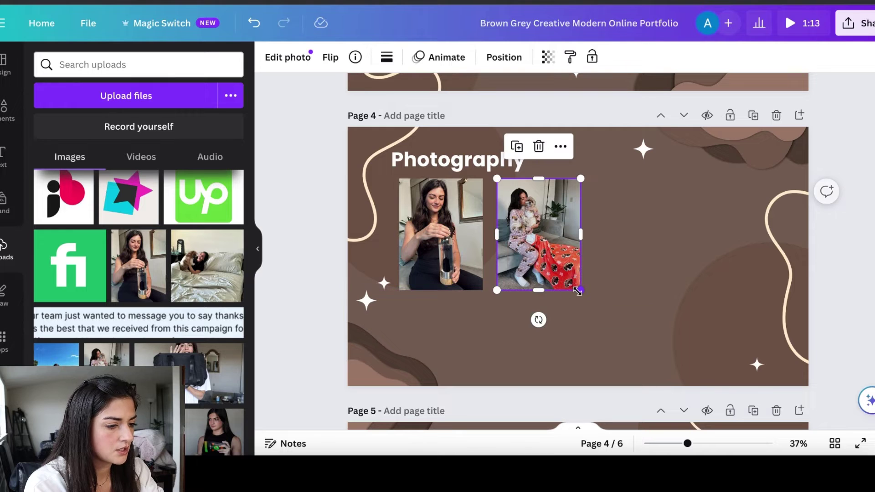
{"action": "left_click", "coordinate": [466, 250]}
{"action": "left_click_drag", "start_coordinate": [466, 250], "coordinate": [456, 250]}
{"action": "left_click_drag", "start_coordinate": [522, 240], "coordinate": [513, 239]}
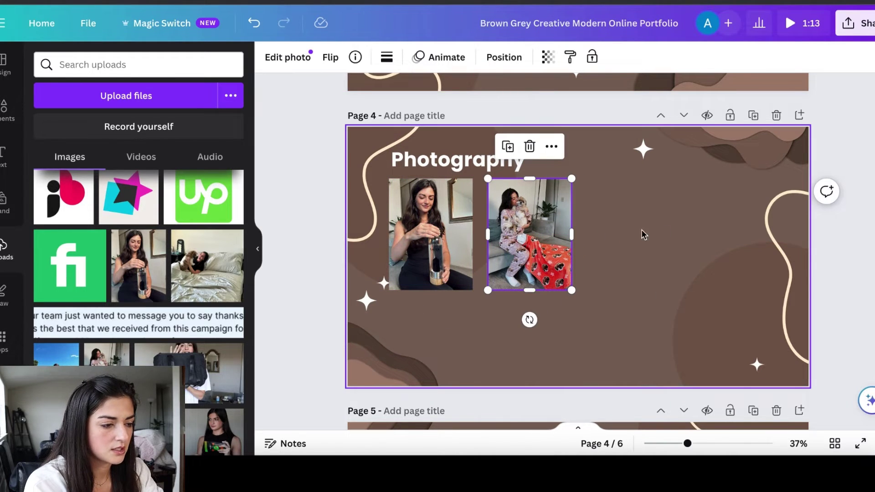
Resize the first photo to match the dog photo's height (w 348, h 465)
{"action": "left_click", "coordinate": [430, 235]}
{"action": "left_click_drag", "start_coordinate": [473, 290], "coordinate": [457, 275]}
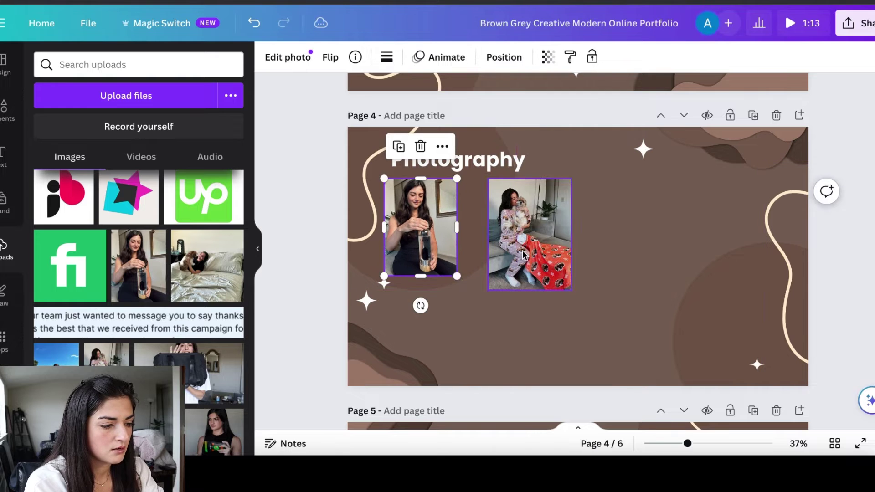
{"action": "left_click", "coordinate": [522, 252]}
{"action": "double_click", "coordinate": [433, 232]}
{"action": "key", "text": "Escape"}
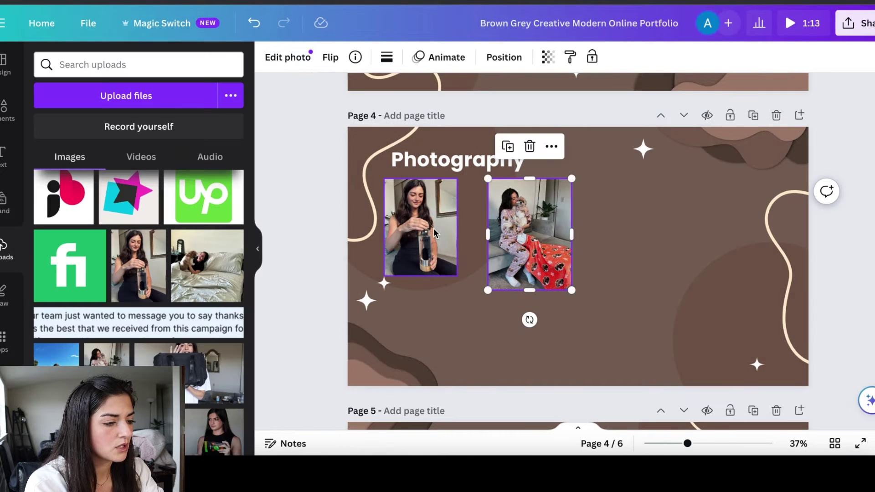
{"action": "left_click_drag", "start_coordinate": [456, 276], "coordinate": [469, 288]}
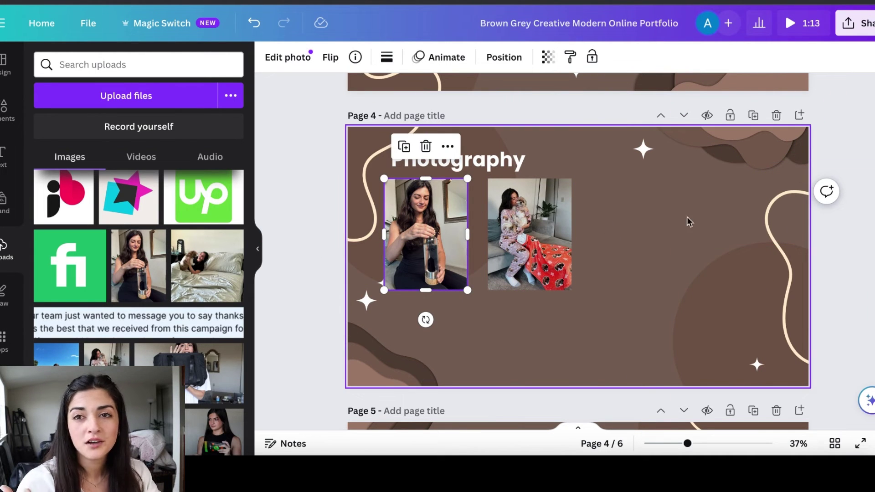
Deselect the photo and scroll down to page 5's My Work Experience slide
{"action": "left_click", "coordinate": [859, 264]}
{"action": "scroll", "coordinate": [835, 211], "scroll_direction": "down", "scroll_amount": 6}
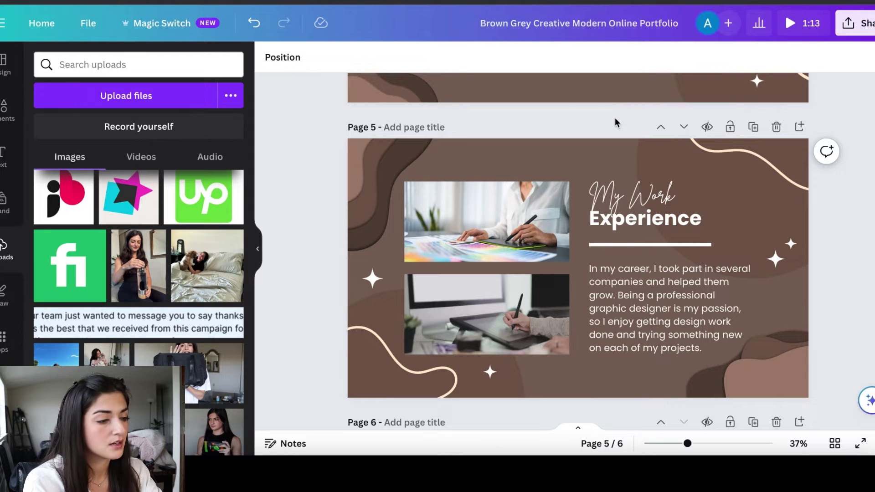
{"action": "scroll", "coordinate": [615, 122], "scroll_direction": "up", "scroll_amount": 6}
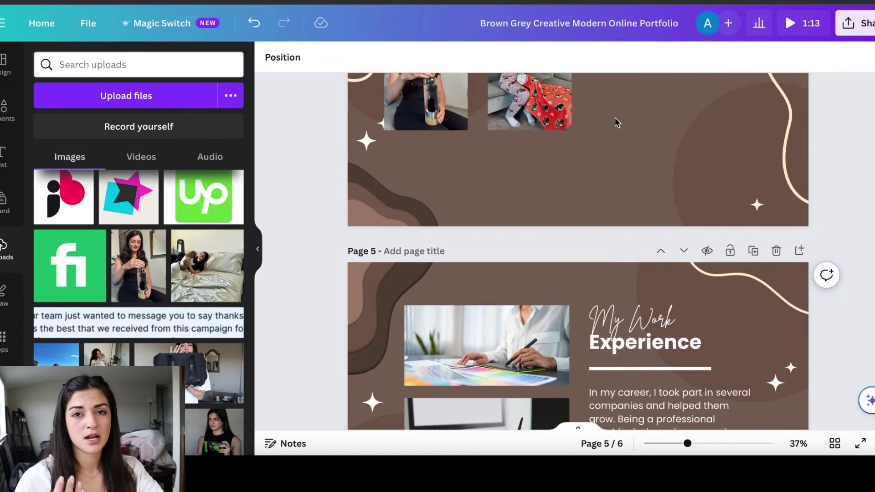
{"action": "scroll", "coordinate": [582, 179], "scroll_direction": "down", "scroll_amount": 1}
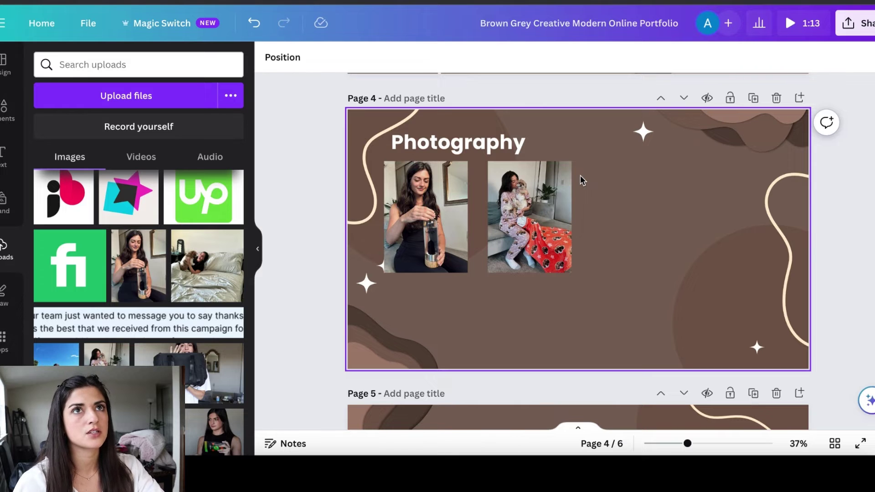
{"action": "scroll", "coordinate": [581, 175], "scroll_direction": "down", "scroll_amount": 5}
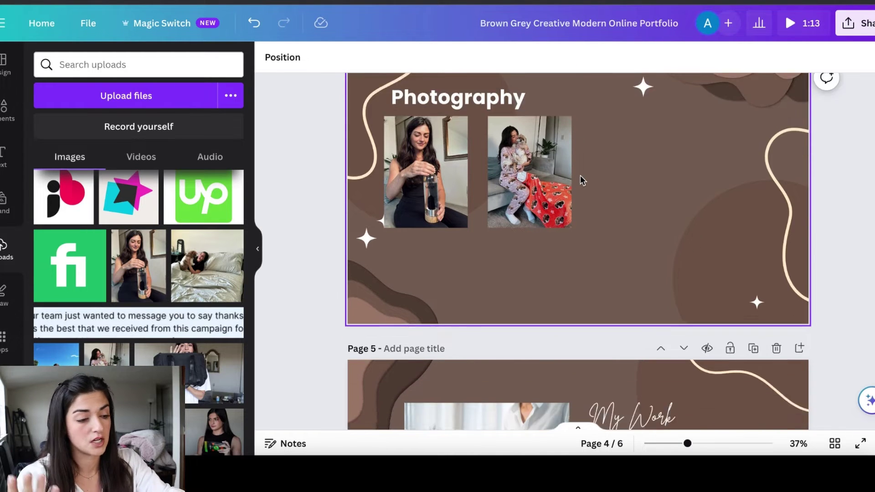
{"action": "scroll", "coordinate": [324, 297], "scroll_direction": "up", "scroll_amount": 5}
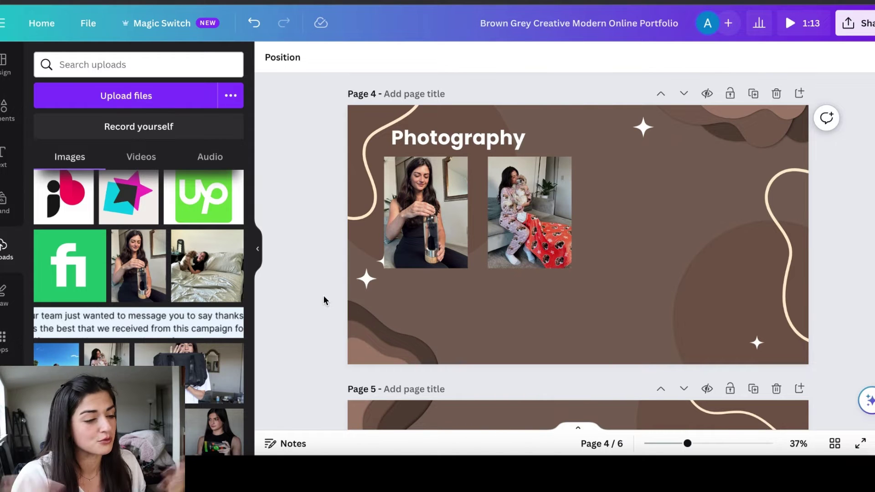
{"action": "scroll", "coordinate": [324, 297], "scroll_direction": "down", "scroll_amount": 10}
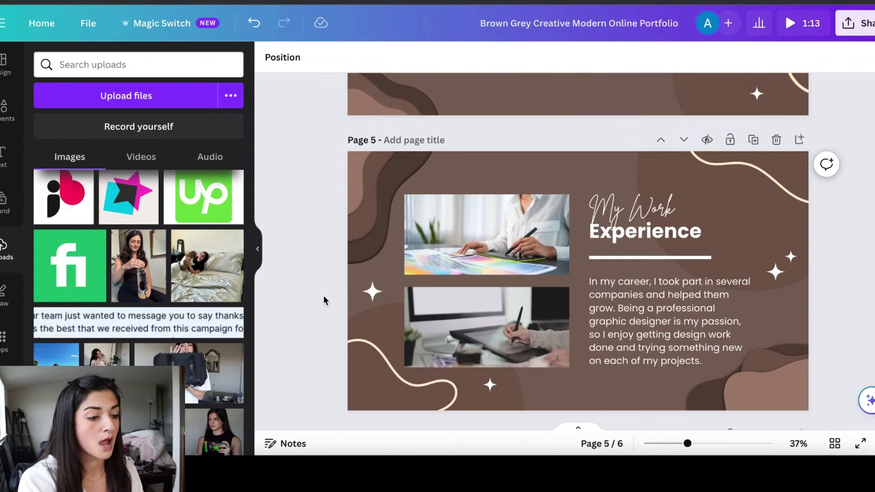
Delete both photos, their empty frames and the 'My Work' script text from page 5
{"action": "scroll", "coordinate": [324, 296], "scroll_direction": "down", "scroll_amount": 2}
{"action": "left_click", "coordinate": [486, 196]}
{"action": "key", "text": "Delete"}
{"action": "left_click", "coordinate": [483, 296]}
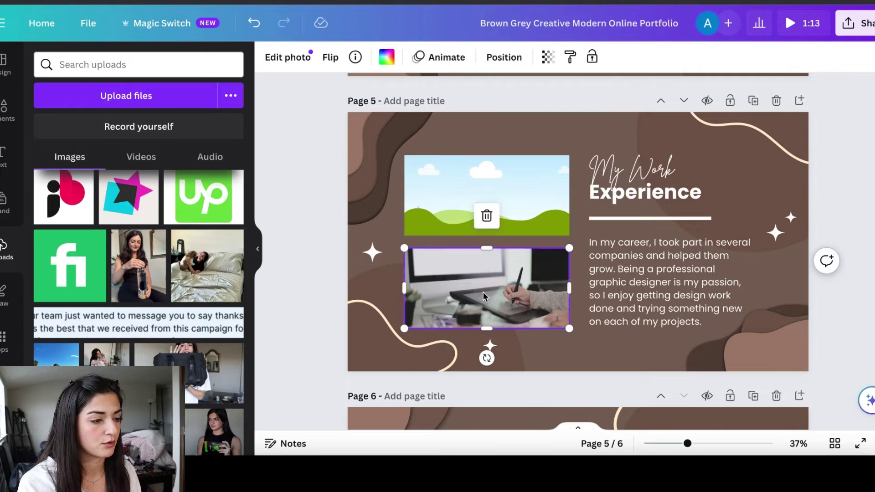
{"action": "key", "text": "Delete"}
{"action": "left_click", "coordinate": [487, 196]}
{"action": "key", "text": "Delete"}
{"action": "left_click", "coordinate": [517, 271]}
{"action": "key", "text": "Delete"}
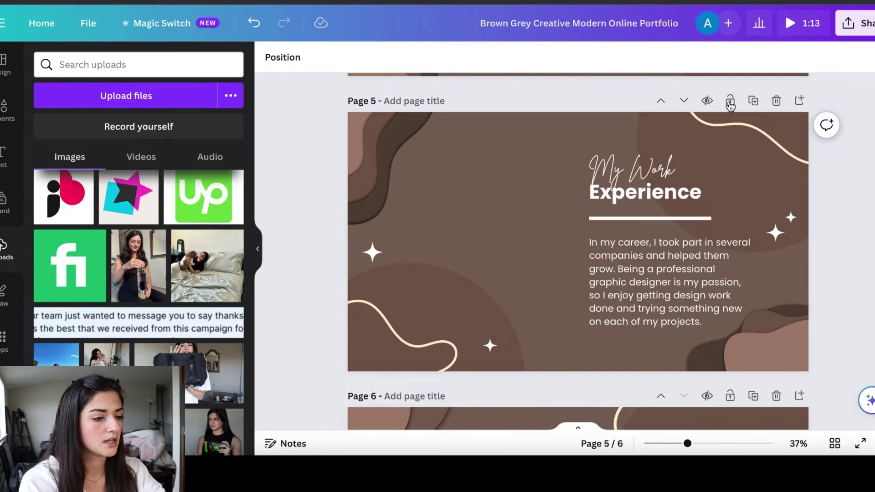
{"action": "left_click", "coordinate": [631, 168]}
{"action": "key", "text": "Delete"}
Retitle the Experience heading 'Services & Rates', widened to one line and centred at the top
{"action": "left_click", "coordinate": [684, 190]}
{"action": "left_click_drag", "start_coordinate": [683, 189], "coordinate": [418, 125]}
{"action": "type", "text": "Services"}
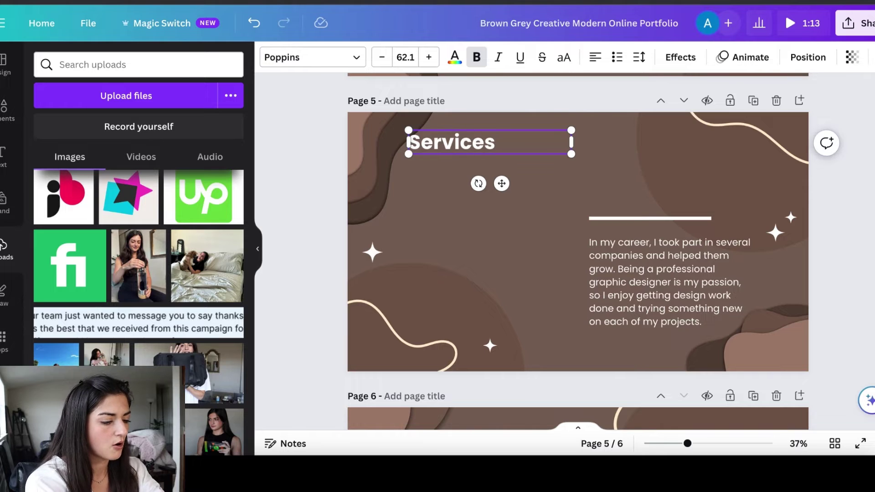
{"action": "type", "text": " & Rates"}
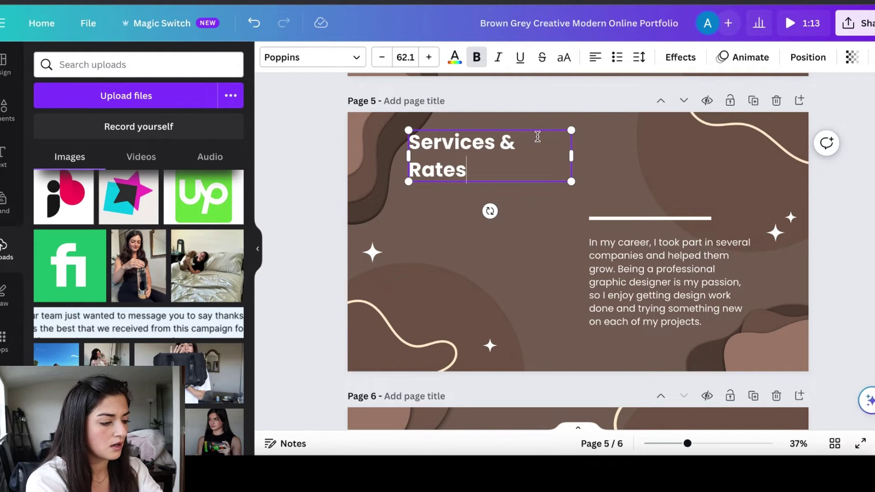
{"action": "left_click_drag", "start_coordinate": [571, 156], "coordinate": [615, 141]}
{"action": "left_click_drag", "start_coordinate": [615, 271], "coordinate": [453, 212]}
{"action": "left_click_drag", "start_coordinate": [432, 142], "coordinate": [494, 137]}
Replace the paragraph with a list reading '1 video', '3 videos' and '5 videos'
{"action": "double_click", "coordinate": [498, 238]}
{"action": "key", "text": "BackSpace"}
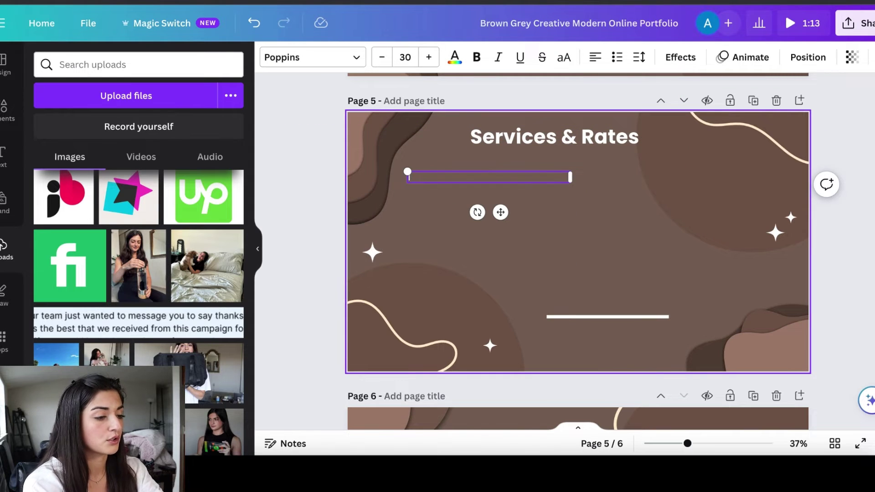
{"action": "type", "text": "I vid"}
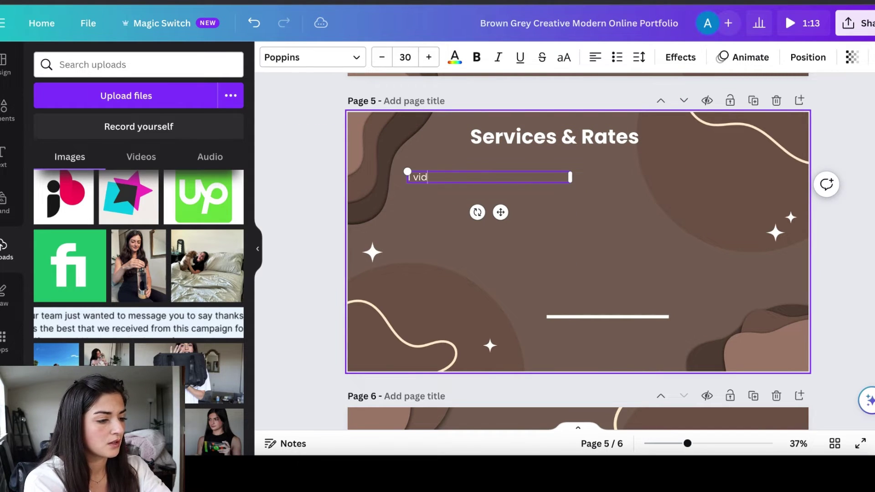
{"action": "type", "text": "eo"}
{"action": "key", "text": "Return"}
{"action": "type", "text": "$"}
{"action": "type", "text": "ideos"}
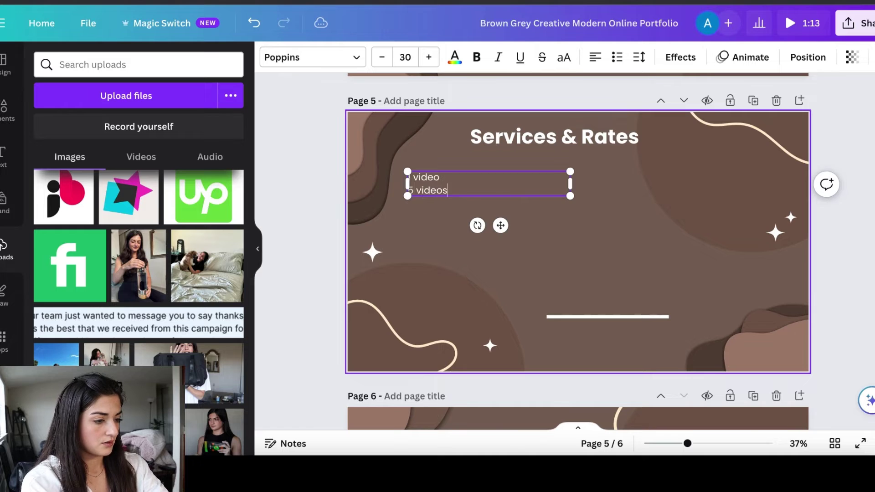
{"action": "key", "text": "BackSpace"}
{"action": "key", "text": "BackSpace"}
{"action": "key", "text": "BackSpace"}
{"action": "key", "text": "BackSpace"}
{"action": "key", "text": "BackSpace"}
{"action": "key", "text": "BackSpace"}
{"action": "key", "text": "BackSpace"}
{"action": "key", "text": "BackSpace"}
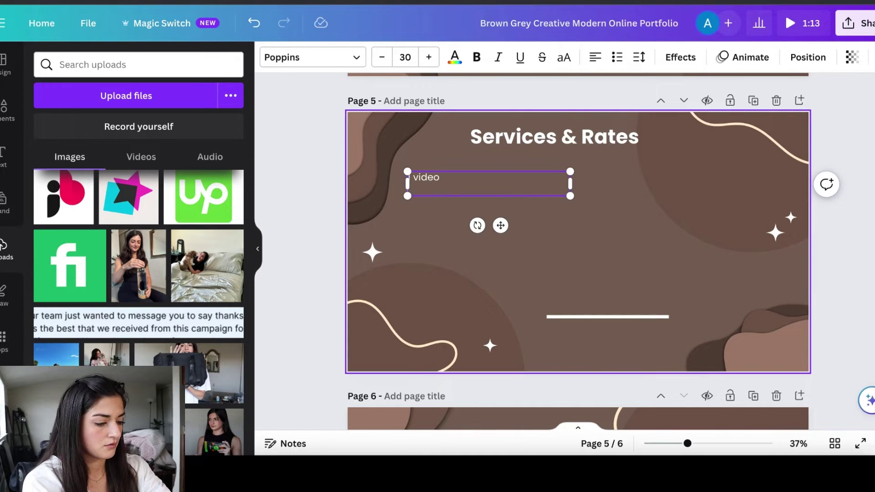
{"action": "type", "text": "3 videos"}
{"action": "key", "text": "Return"}
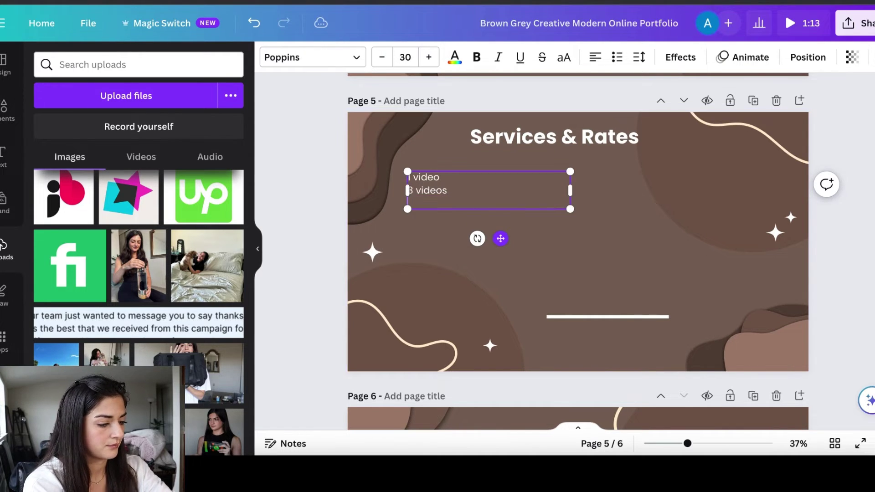
{"action": "type", "text": "5 videos"}
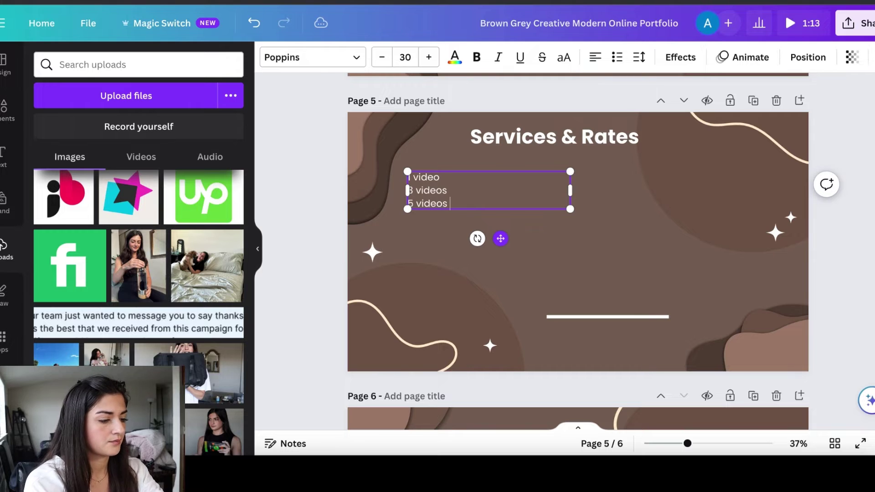
{"action": "double_click", "coordinate": [554, 136]}
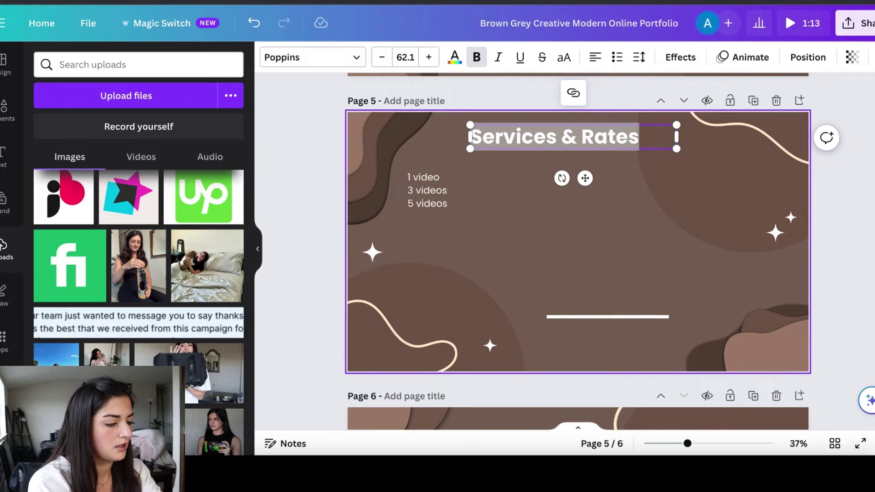
Centre the price list and move the white divider line up under the title, lengthening it
{"action": "left_click", "coordinate": [424, 184]}
{"action": "left_click_drag", "start_coordinate": [424, 184], "coordinate": [507, 179]}
{"action": "left_click", "coordinate": [569, 299]}
{"action": "left_click_drag", "start_coordinate": [574, 317], "coordinate": [469, 192]}
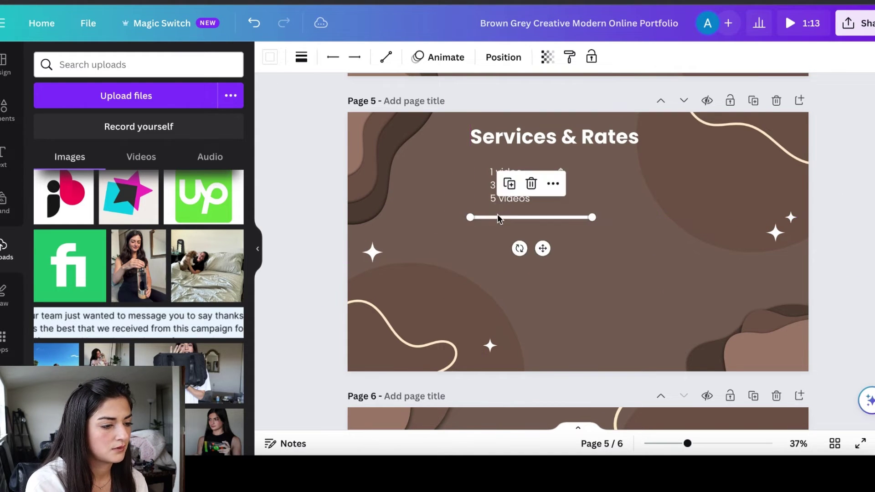
{"action": "left_click_drag", "start_coordinate": [592, 218], "coordinate": [577, 230]}
Shorten the title to 'Rates', centre it, and duplicate it as a 'Services' heading
{"action": "double_click", "coordinate": [577, 137]}
{"action": "key", "text": "BackSpace"}
{"action": "key", "text": "BackSpace"}
{"action": "key", "text": "BackSpace"}
{"action": "key", "text": "BackSpace"}
{"action": "key", "text": "BackSpace"}
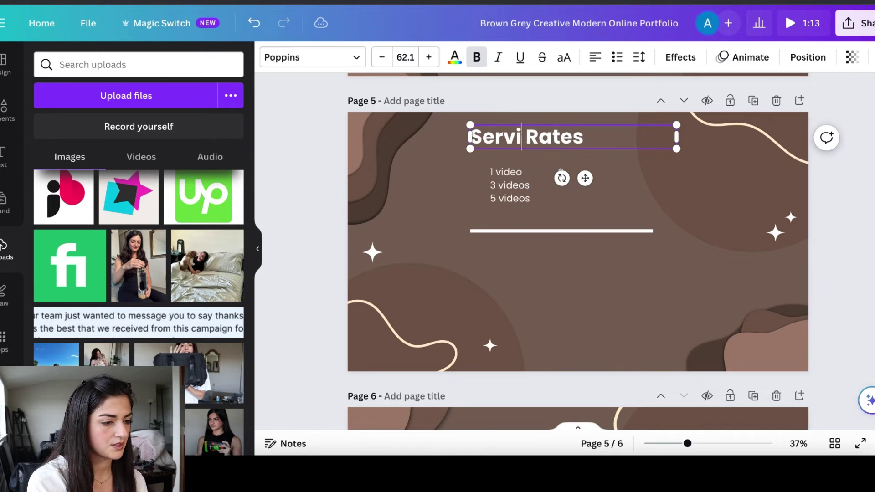
{"action": "key", "text": "BackSpace"}
{"action": "key", "text": "BackSpace"}
{"action": "key", "text": "BackSpace"}
{"action": "key", "text": "BackSpace"}
{"action": "key", "text": "BackSpace"}
{"action": "key", "text": "BackSpace"}
{"action": "left_click_drag", "start_coordinate": [510, 184], "coordinate": [533, 185]}
{"action": "left_click_drag", "start_coordinate": [524, 137], "coordinate": [561, 139]}
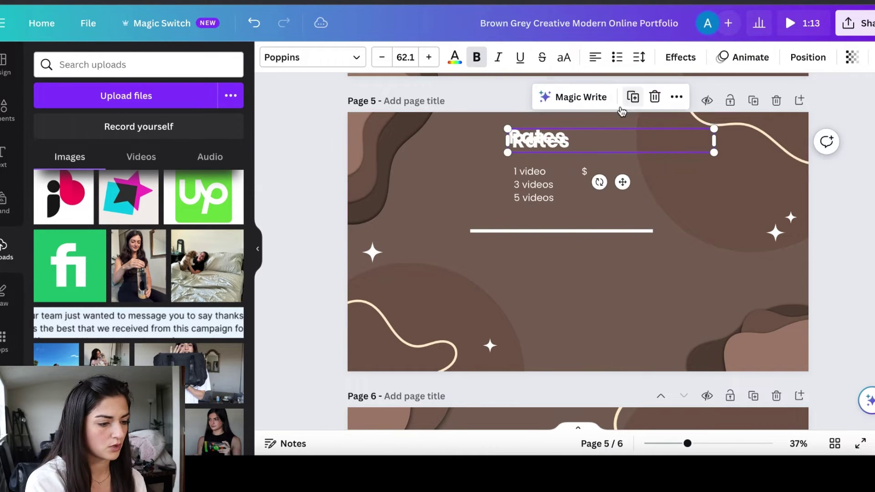
{"action": "left_click", "coordinate": [633, 96]}
{"action": "double_click", "coordinate": [533, 253]}
{"action": "type", "text": "Services"}
Duplicate the price list below the Services heading and clear its text
{"action": "left_click", "coordinate": [547, 184]}
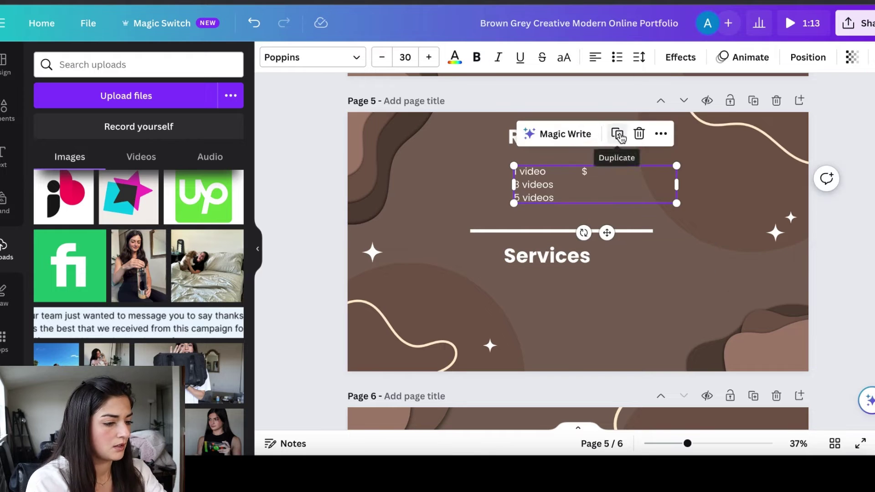
{"action": "left_click", "coordinate": [619, 133]}
{"action": "left_click_drag", "start_coordinate": [524, 287], "coordinate": [510, 294]}
{"action": "double_click", "coordinate": [510, 294]}
{"action": "key", "text": "ctrl+a"}
{"action": "key", "text": "BackSpace"}
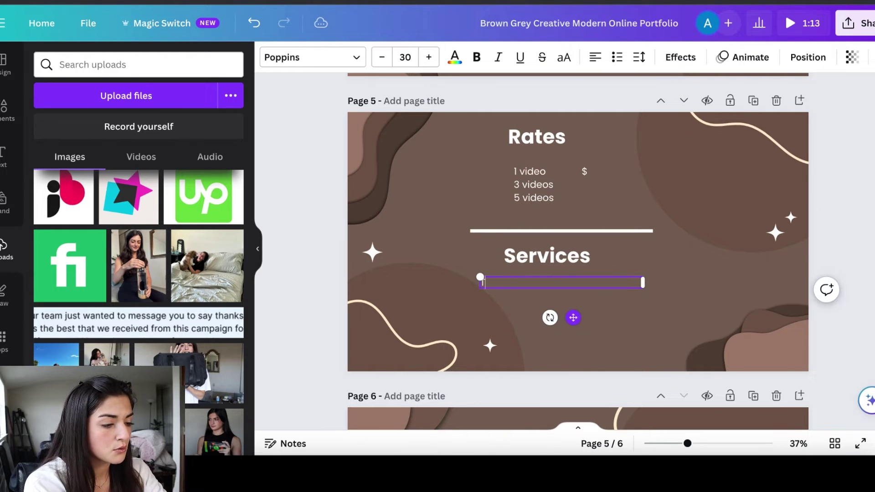
Fill the services list with Testimonials, Scripted Ads and Service based UGC
{"action": "type", "text": "Testimonials"}
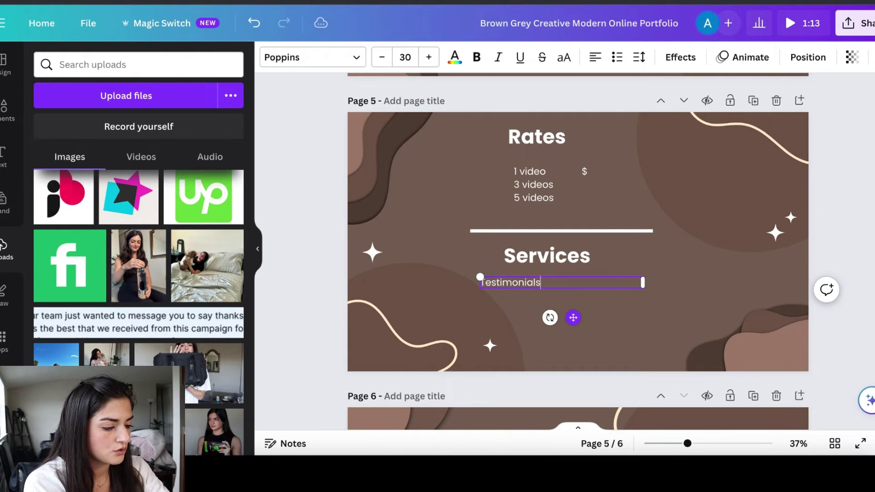
{"action": "key", "text": "Return"}
{"action": "type", "text": "Script"}
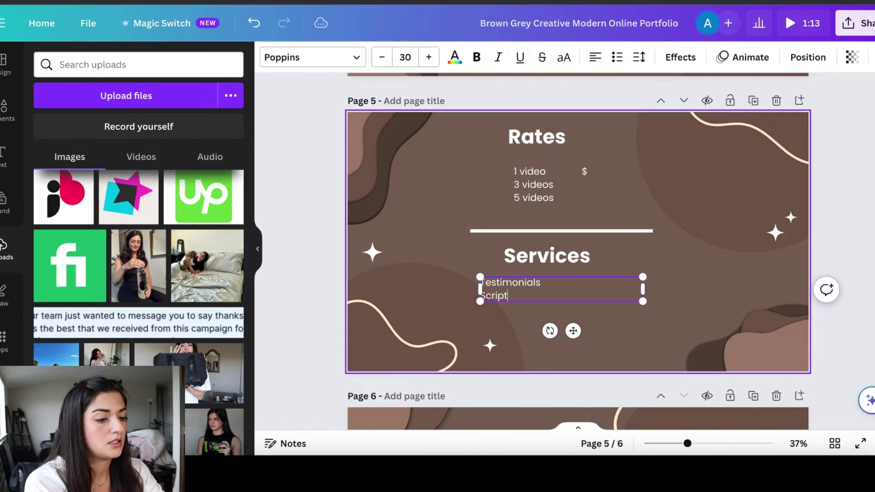
{"action": "type", "text": "ed Ads"}
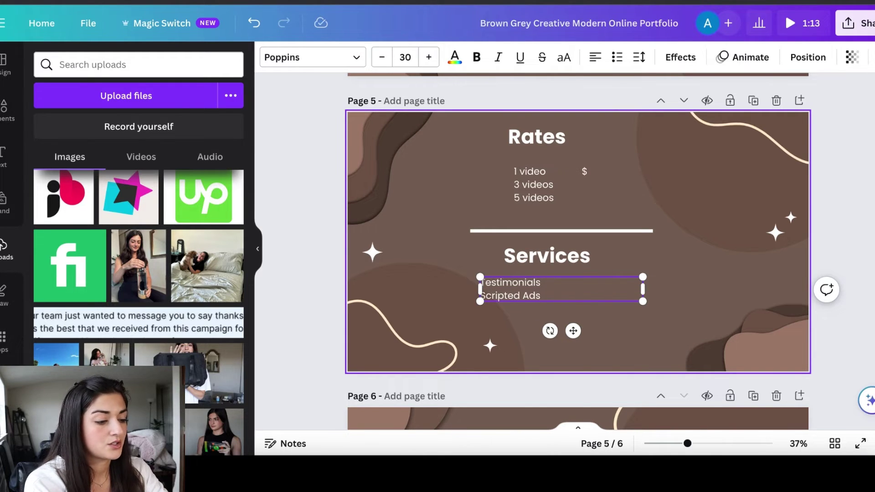
{"action": "key", "text": "Return"}
{"action": "type", "text": "Service"}
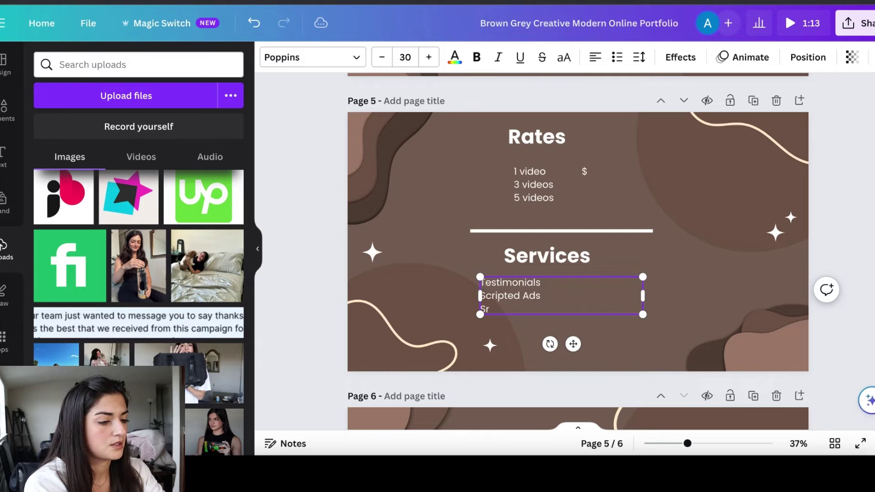
{"action": "type", "text": "s"}
{"action": "key", "text": "BackSpace"}
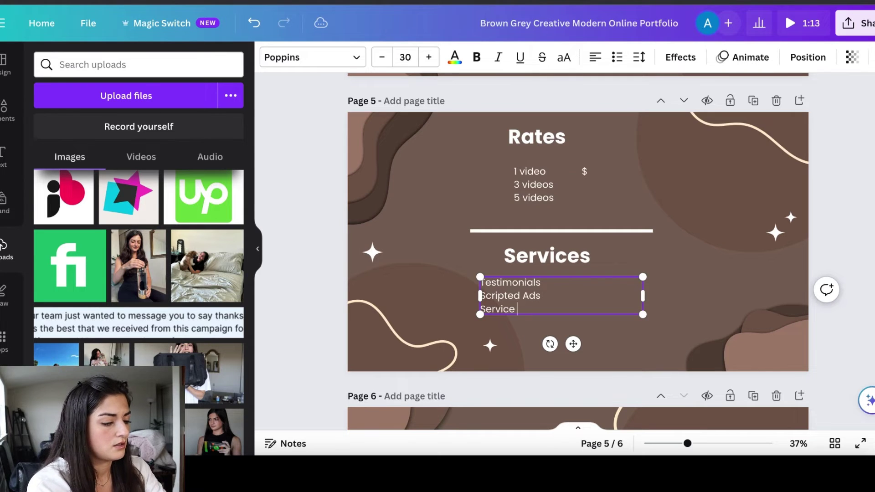
{"action": "type", "text": "based UGC"}
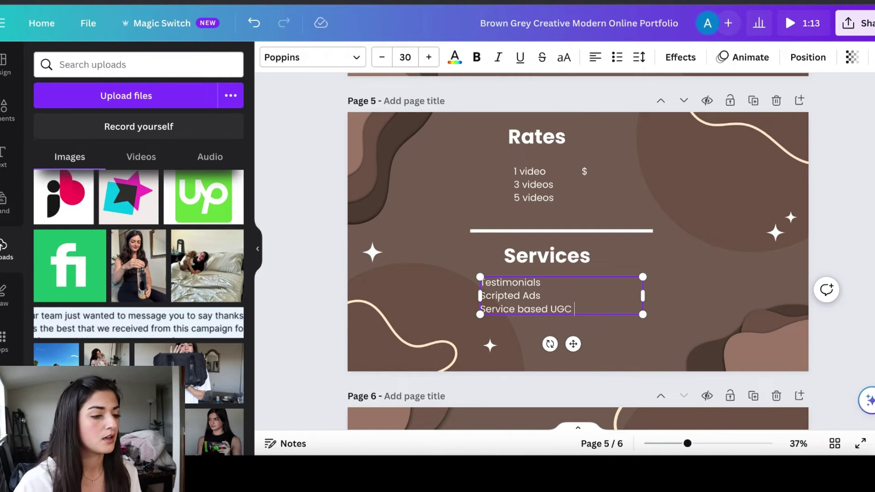
Retitle page 6's Thank You heading 'About Me' and move it toward the page top
{"action": "scroll", "coordinate": [506, 286], "scroll_direction": "down", "scroll_amount": 6}
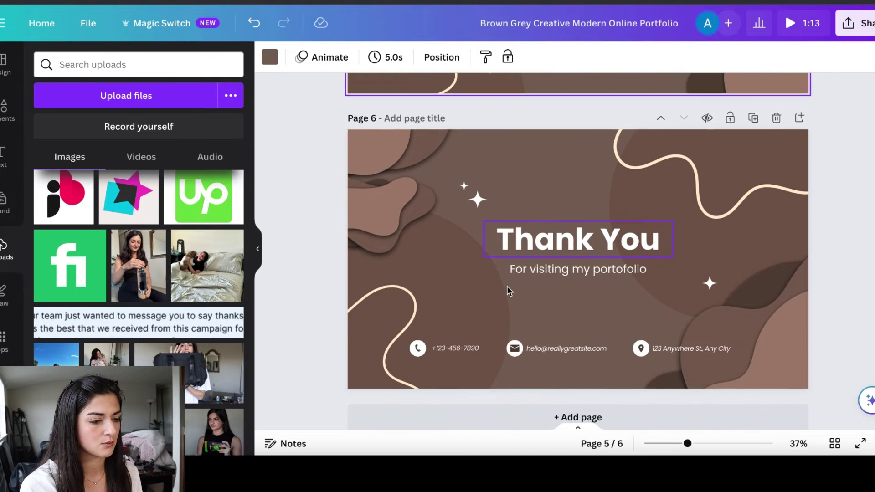
{"action": "scroll", "coordinate": [507, 286], "scroll_direction": "up", "scroll_amount": 1}
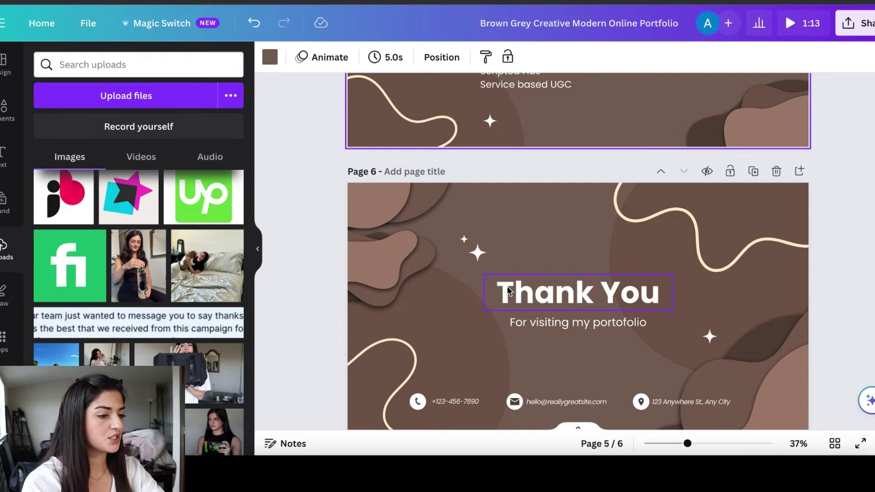
{"action": "double_click", "coordinate": [507, 286]}
{"action": "type", "text": "Avb"}
{"action": "key", "text": "BackSpace"}
{"action": "key", "text": "BackSpace"}
{"action": "type", "text": "bout Me"}
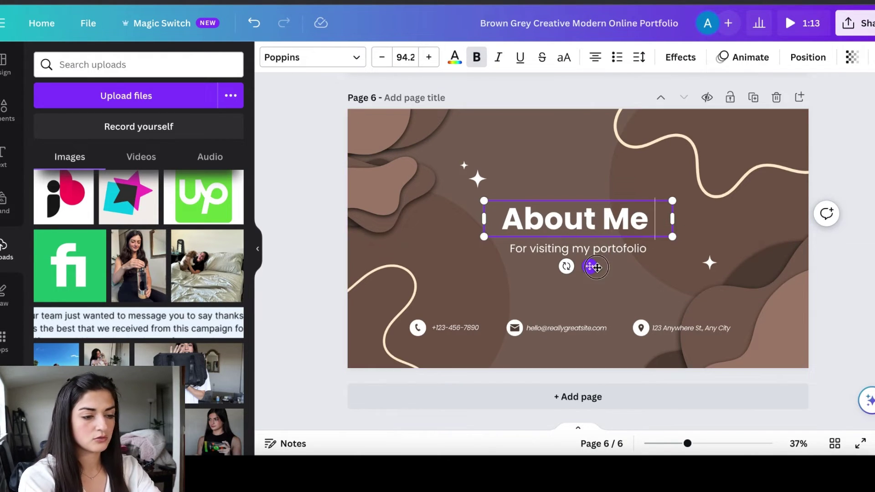
{"action": "left_click_drag", "start_coordinate": [589, 266], "coordinate": [554, 187]}
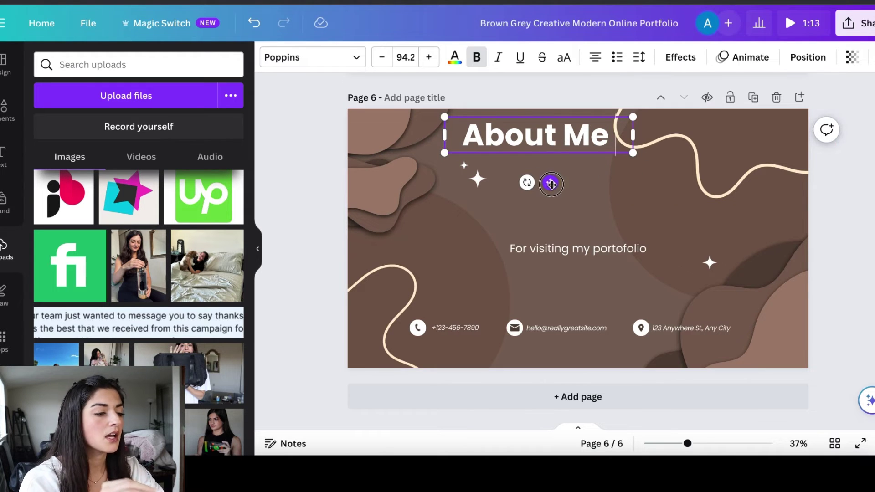
Nudge the About Me heading slightly left and down near the top of page 6
{"action": "left_click_drag", "start_coordinate": [550, 183], "coordinate": [544, 190]}
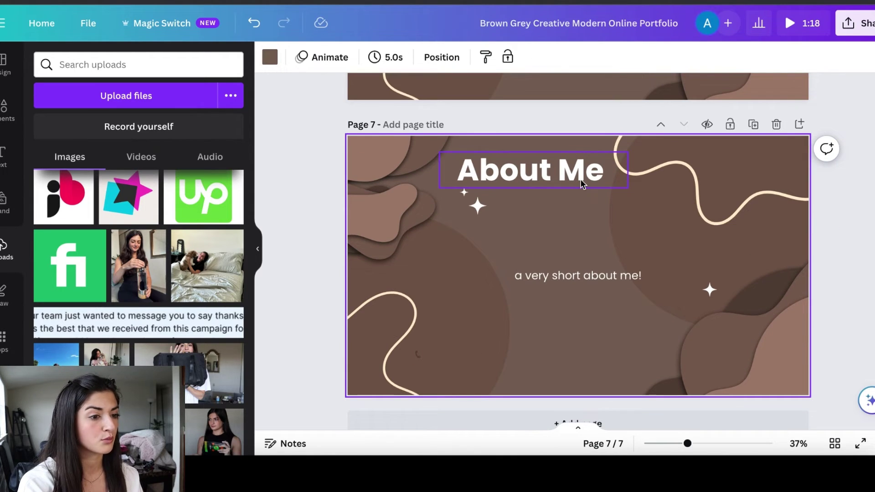
Retype page 7's About Me heading as 'Lets Work Together!'
{"action": "left_click", "coordinate": [565, 184]}
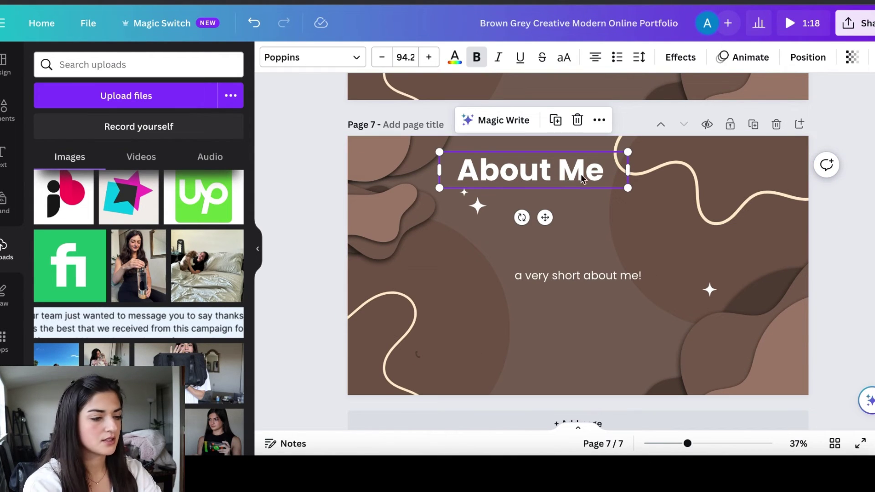
{"action": "left_click", "coordinate": [583, 178]}
{"action": "left_click_drag", "start_coordinate": [616, 178], "coordinate": [481, 179]}
{"action": "type", "text": "Contact"}
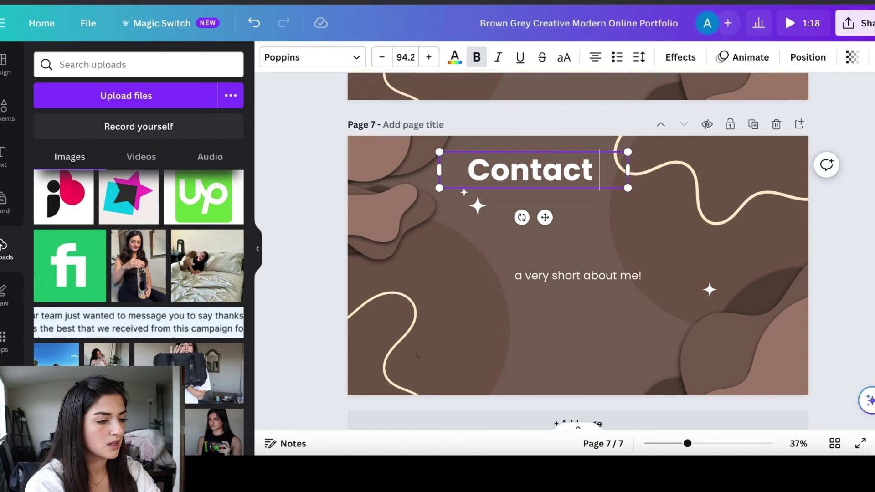
{"action": "key", "text": "BackSpace"}
{"action": "key", "text": "BackSpace"}
{"action": "key", "text": "BackSpace"}
{"action": "key", "text": "BackSpace"}
{"action": "key", "text": "BackSpace"}
{"action": "key", "text": "BackSpace"}
{"action": "key", "text": "BackSpace"}
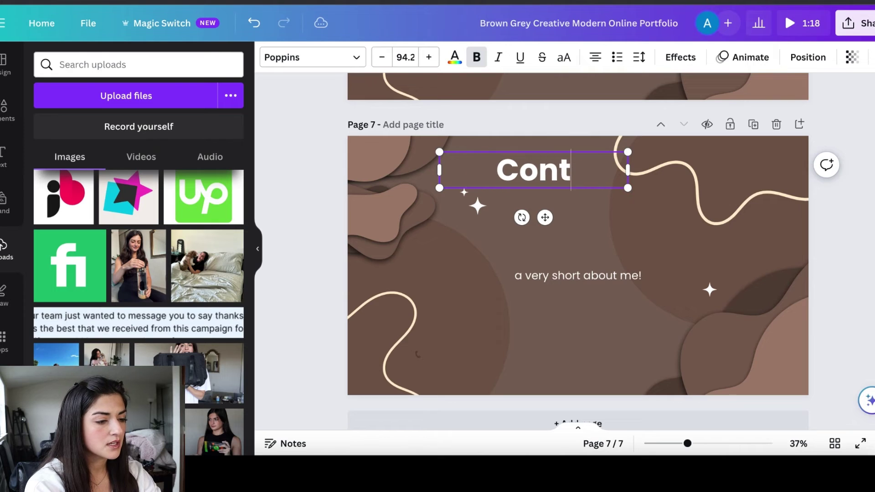
{"action": "type", "text": "Letsw"}
{"action": "key", "text": "BackSpace"}
{"action": "type", "text": "WorkT"}
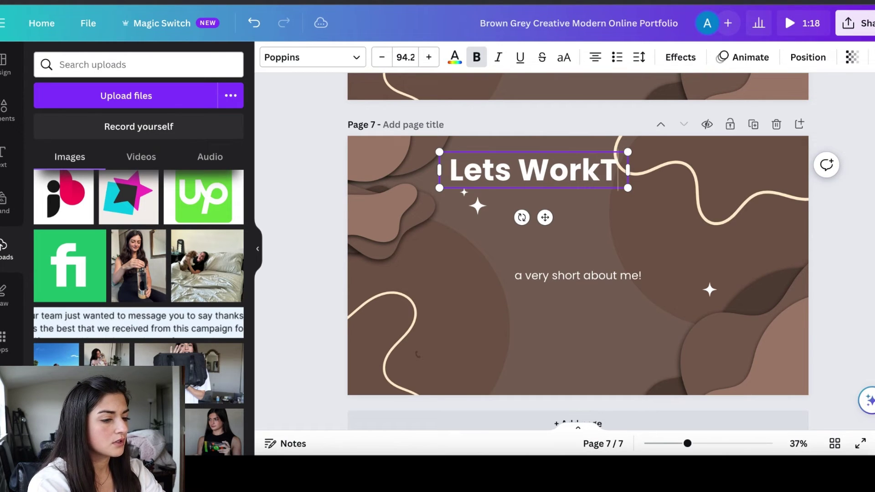
{"action": "key", "text": "BackSpace"}
{"action": "type", "text": "Together!"}
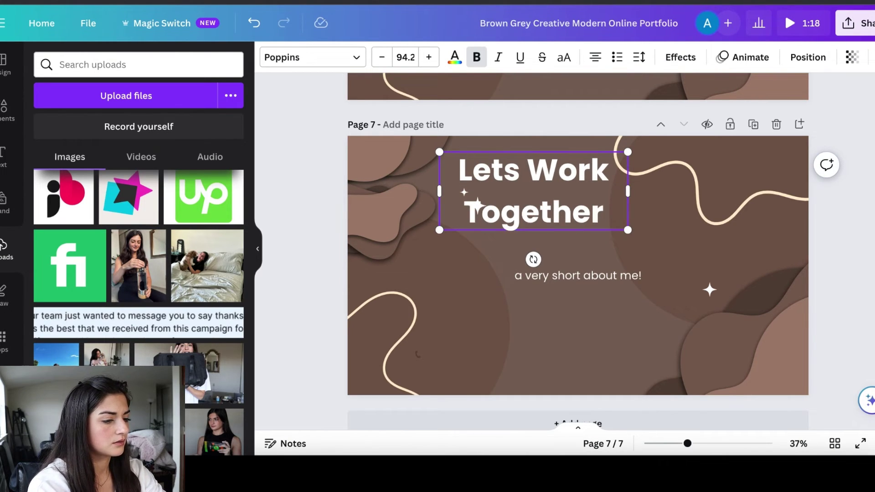
Set the two sparkles beside the heading's left side and select the subtitle text
{"action": "left_click_drag", "start_coordinate": [464, 193], "coordinate": [617, 197]}
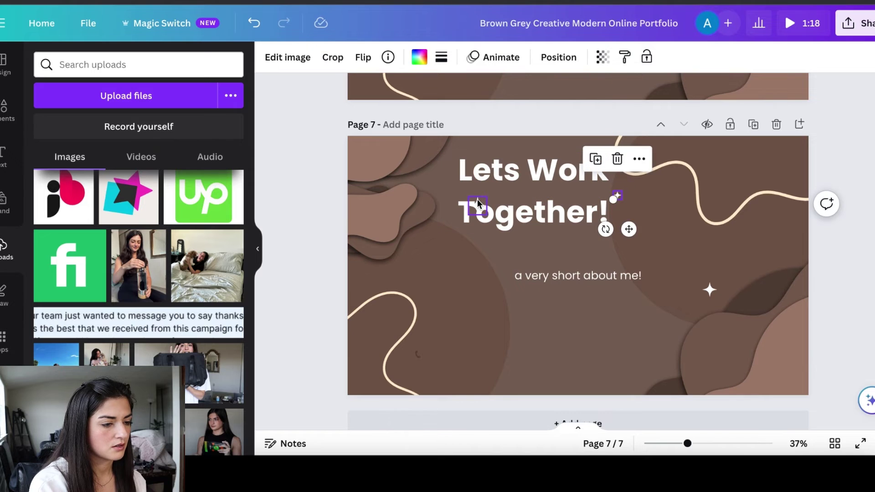
{"action": "left_click_drag", "start_coordinate": [474, 201], "coordinate": [439, 170]}
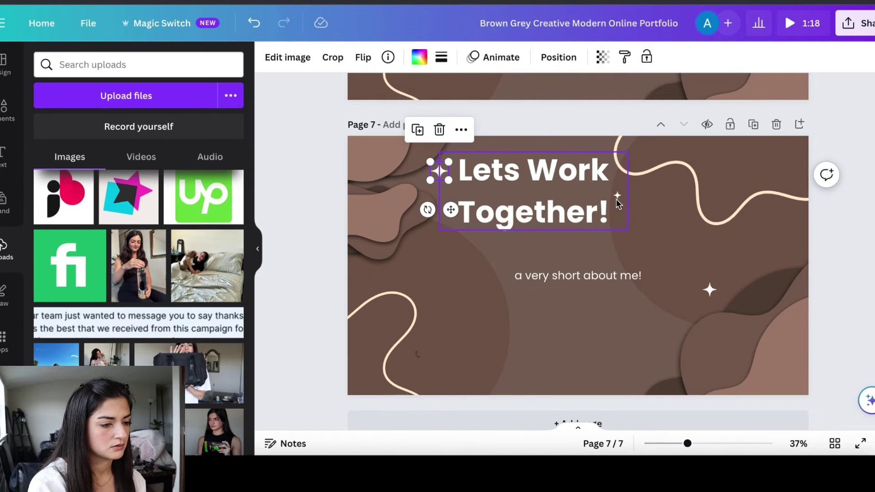
{"action": "left_click_drag", "start_coordinate": [617, 196], "coordinate": [449, 188]}
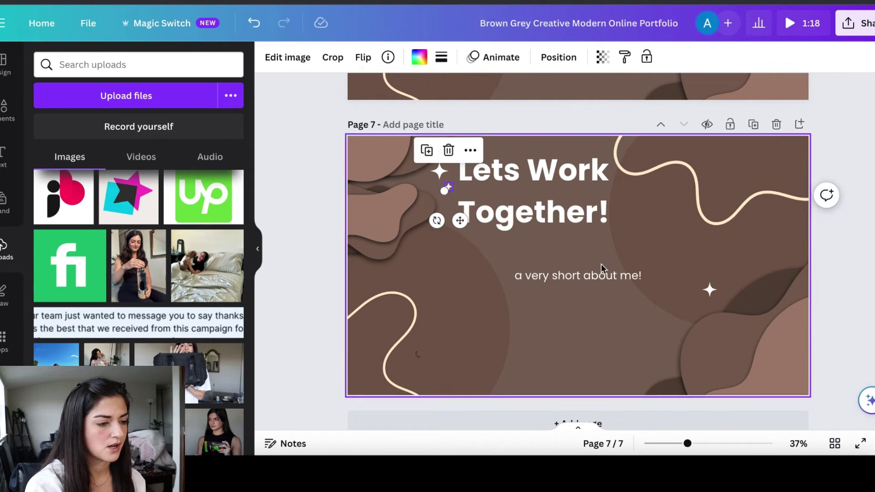
{"action": "left_click", "coordinate": [577, 277]}
{"action": "left_click", "coordinate": [576, 278]}
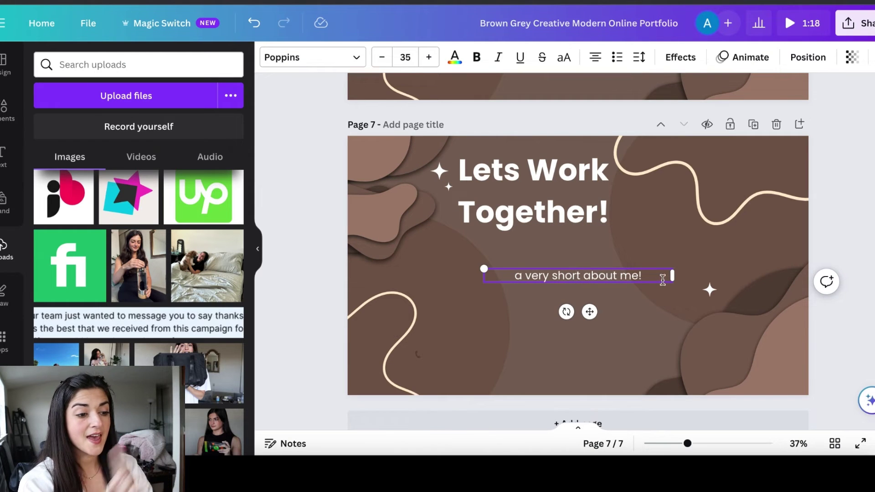
{"action": "left_click_drag", "start_coordinate": [663, 276], "coordinate": [475, 279]}
Replace the subtitle with a placeholder email address and move it up under the heading
{"action": "key", "text": "BackSpace"}
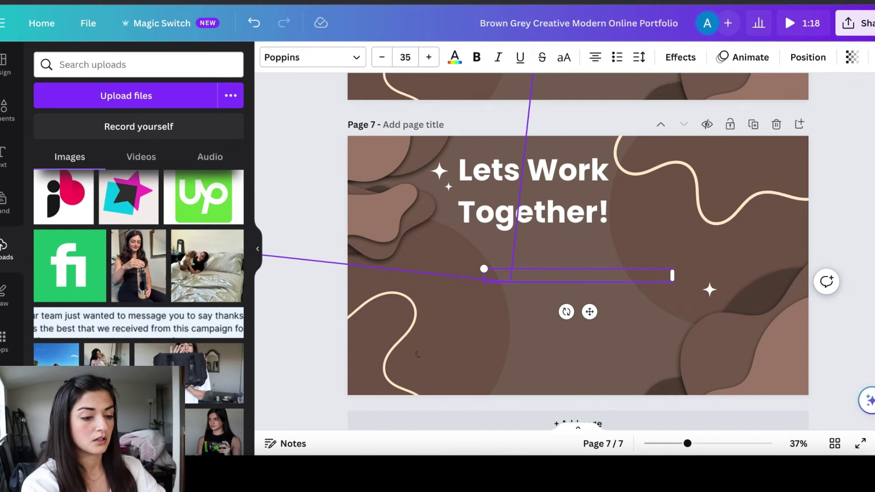
{"action": "type", "text": "email"}
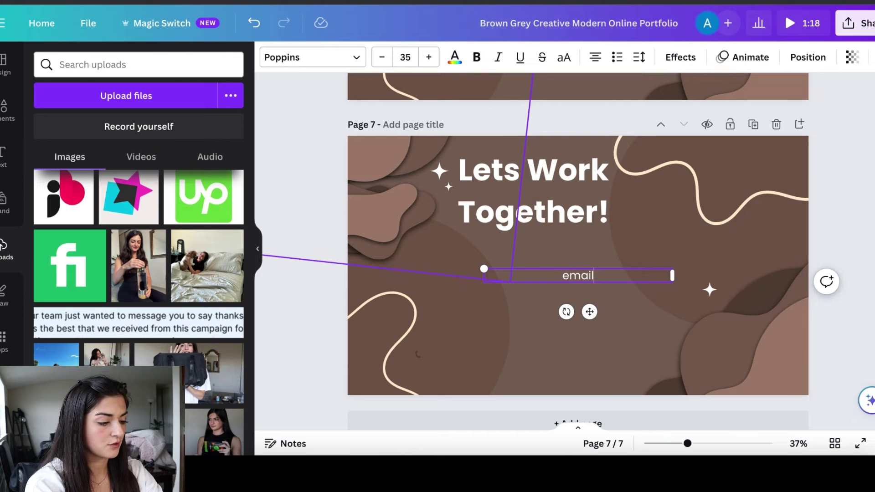
{"action": "type", "text": "@gm"}
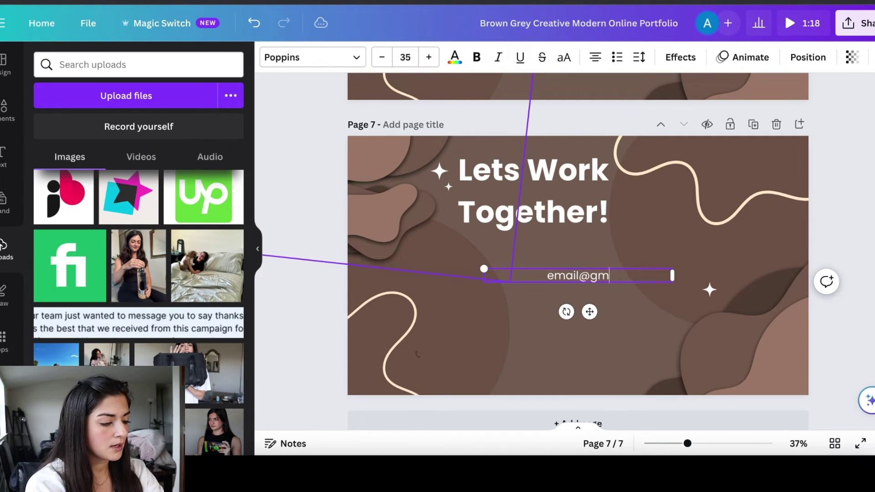
{"action": "type", "text": "ail.com"}
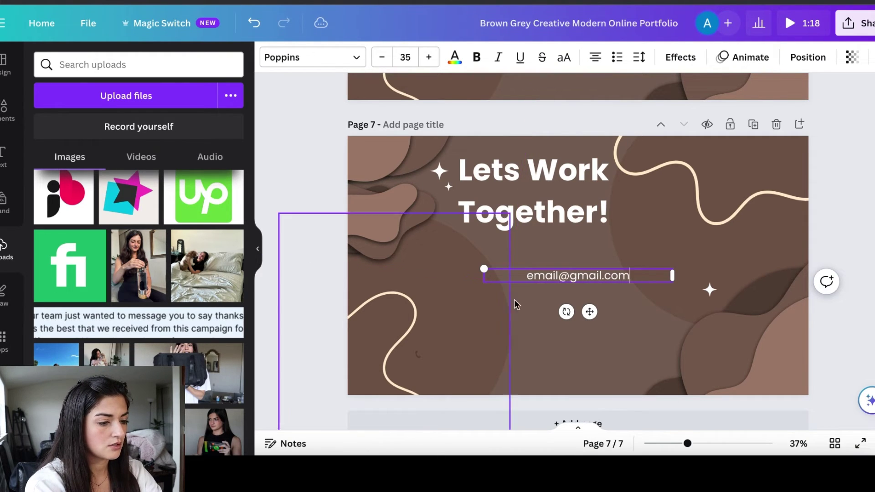
{"action": "left_click", "coordinate": [618, 319]}
{"action": "left_click_drag", "start_coordinate": [593, 276], "coordinate": [519, 260]}
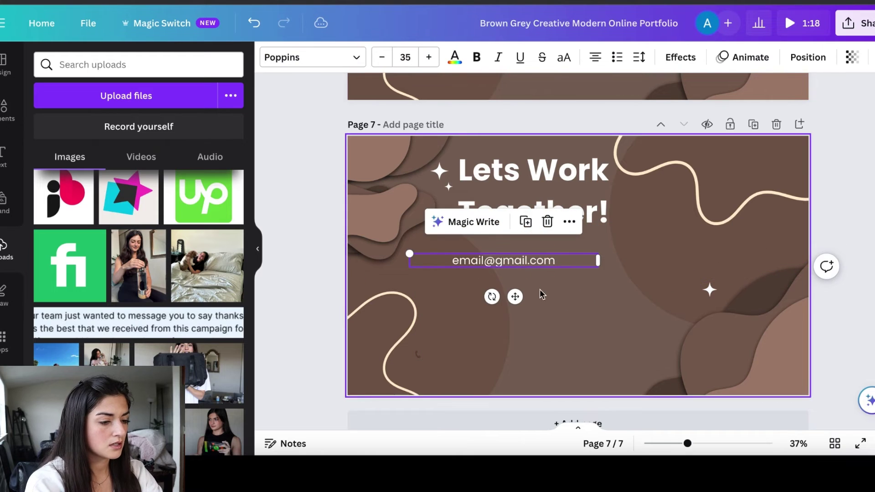
{"action": "left_click", "coordinate": [526, 221]}
{"action": "left_click_drag", "start_coordinate": [520, 299], "coordinate": [520, 318]}
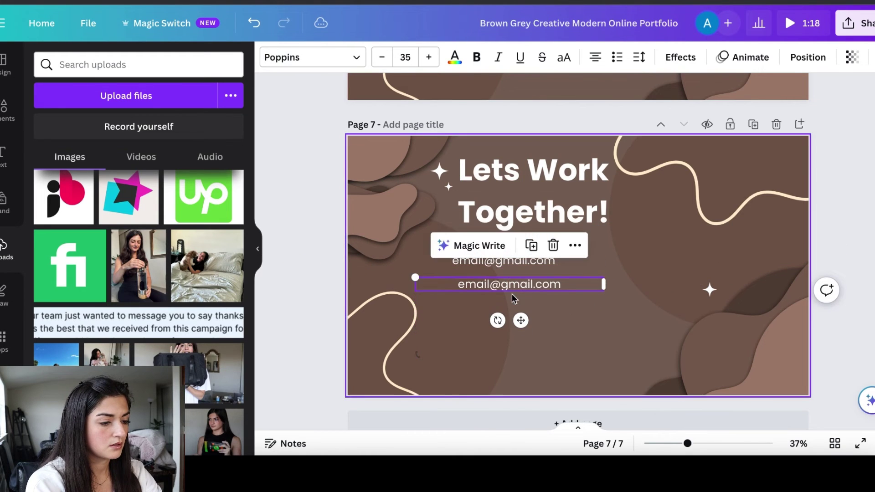
{"action": "double_click", "coordinate": [511, 287]}
{"action": "type", "text": "@instagram"}
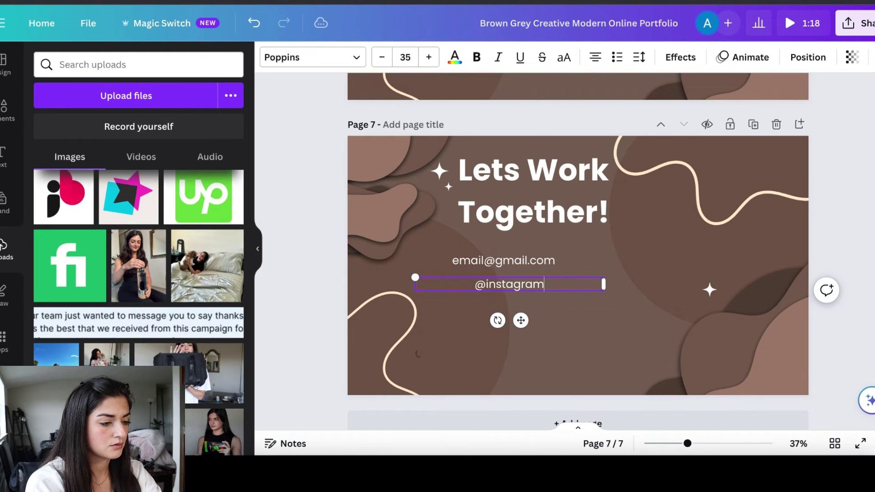
{"action": "left_click", "coordinate": [521, 321]}
{"action": "left_click_drag", "start_coordinate": [520, 320], "coordinate": [530, 325]}
{"action": "left_click_drag", "start_coordinate": [490, 268], "coordinate": [529, 270]}
{"action": "left_click", "coordinate": [520, 289]}
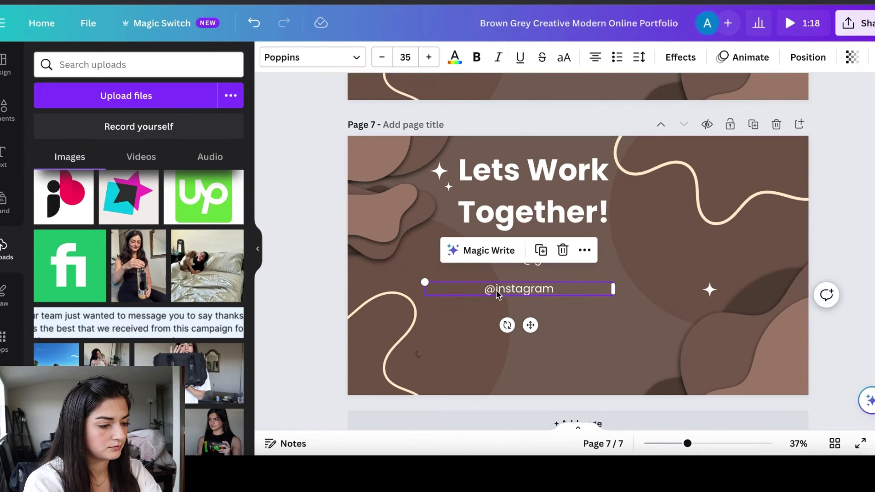
{"action": "left_click_drag", "start_coordinate": [530, 325], "coordinate": [557, 364]}
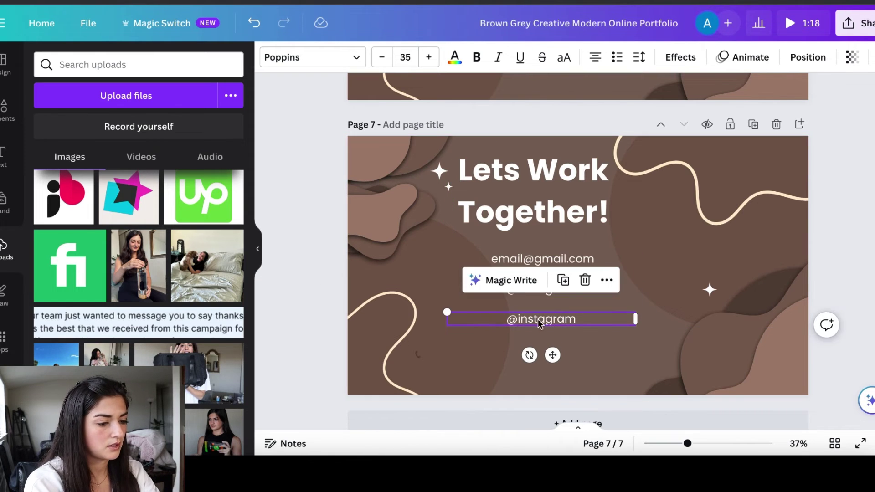
{"action": "triple_click", "coordinate": [556, 319]}
{"action": "type", "text": "@tiktok"}
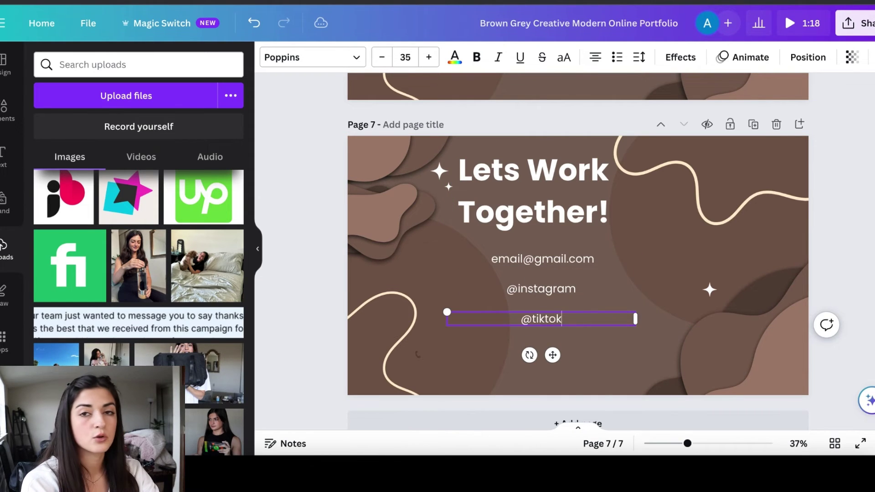
{"action": "left_click", "coordinate": [657, 229]}
{"action": "left_click", "coordinate": [320, 280]}
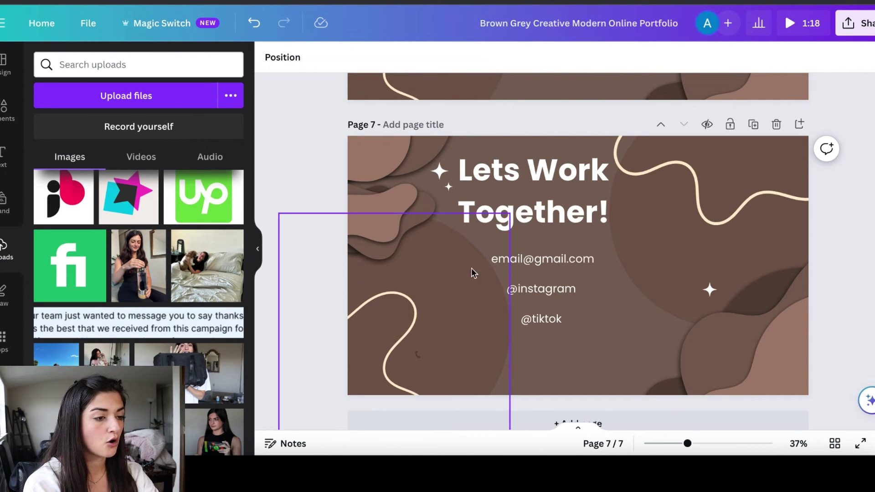
{"action": "left_click", "coordinate": [552, 262]}
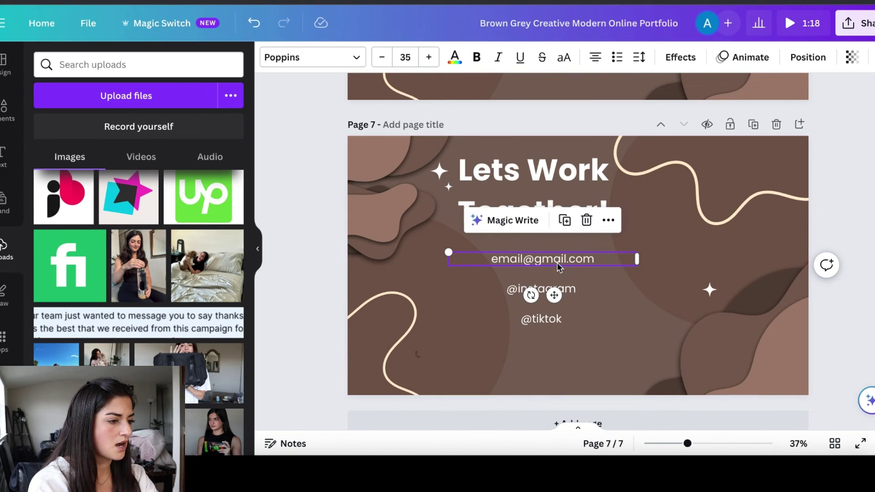
{"action": "key", "text": "Escape"}
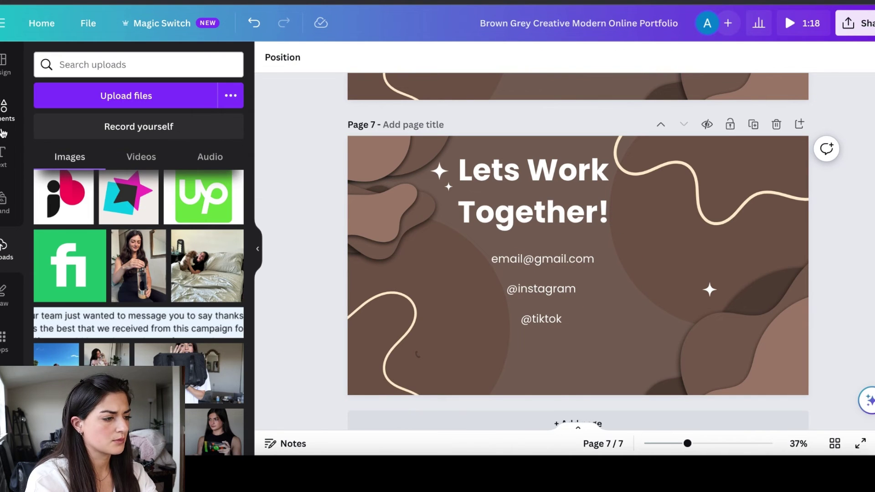
Search Elements for 'instagram' and add the first Instagram graphic to page 7
{"action": "left_click", "coordinate": [4, 109]}
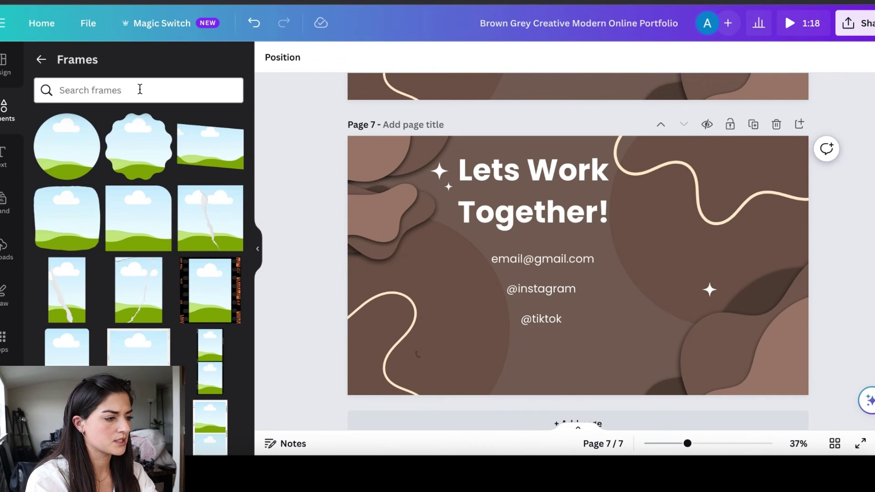
{"action": "left_click", "coordinate": [140, 89]}
{"action": "left_click", "coordinate": [93, 92]}
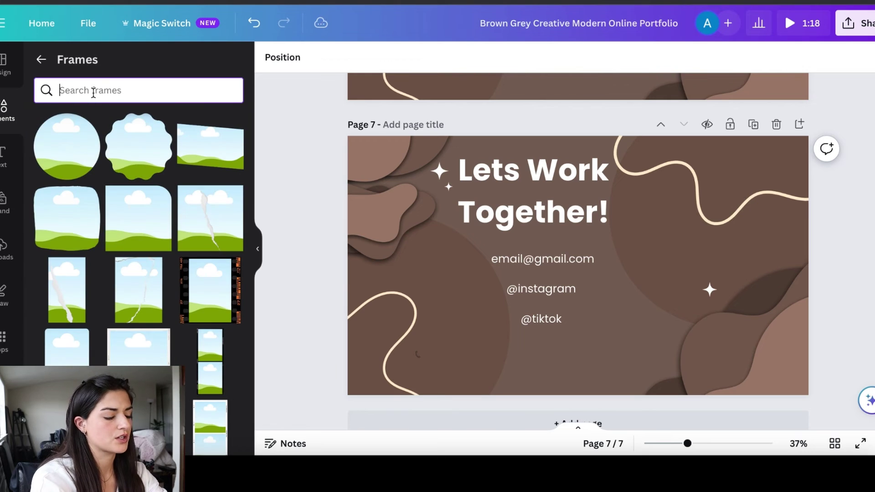
{"action": "left_click", "coordinate": [41, 60]}
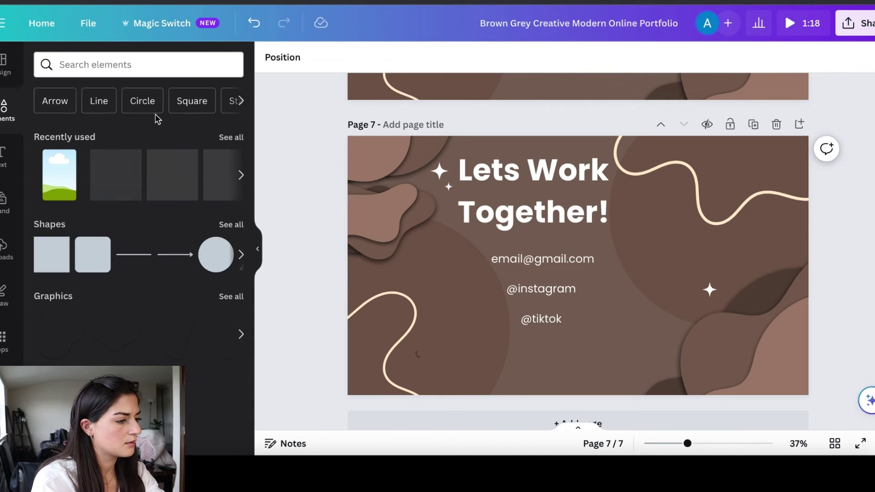
{"action": "left_click", "coordinate": [91, 69]}
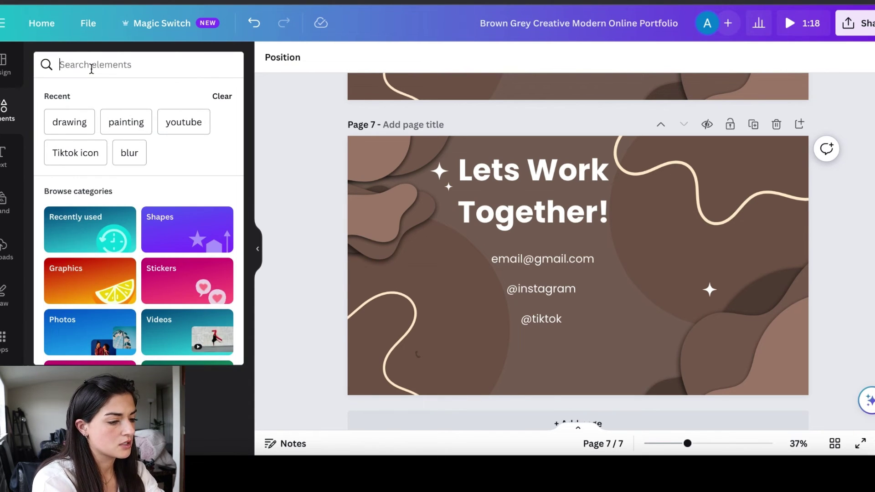
{"action": "type", "text": "instagram"}
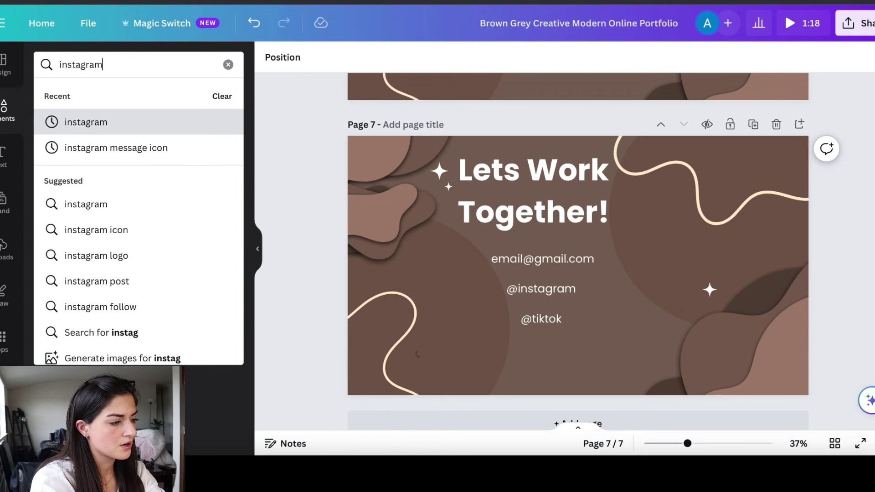
{"action": "key", "text": "Return"}
{"action": "left_click", "coordinate": [59, 205]}
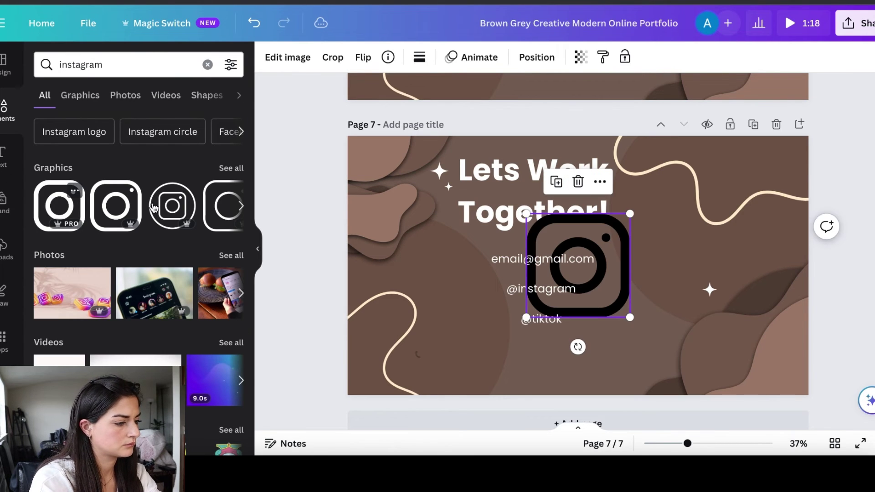
{"action": "left_click_drag", "start_coordinate": [629, 215], "coordinate": [612, 231]}
{"action": "left_click_drag", "start_coordinate": [572, 280], "coordinate": [547, 297]}
{"action": "left_click_drag", "start_coordinate": [547, 349], "coordinate": [499, 330]}
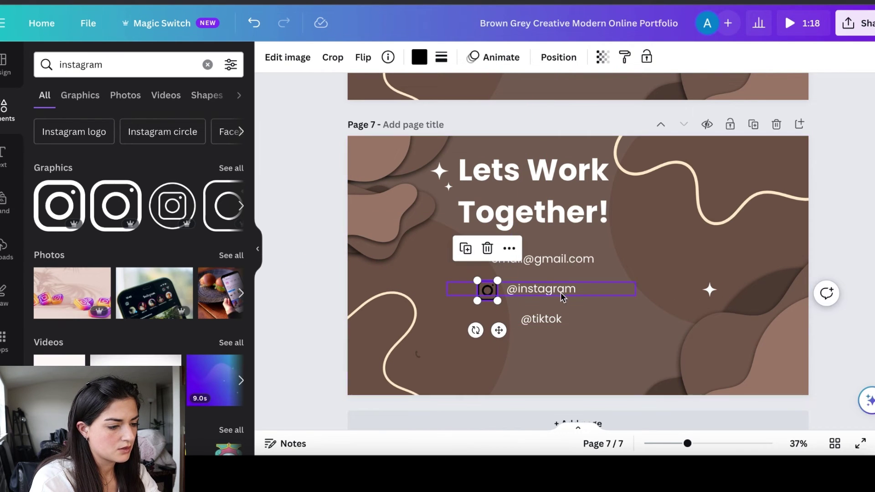
{"action": "left_click", "coordinate": [524, 292]}
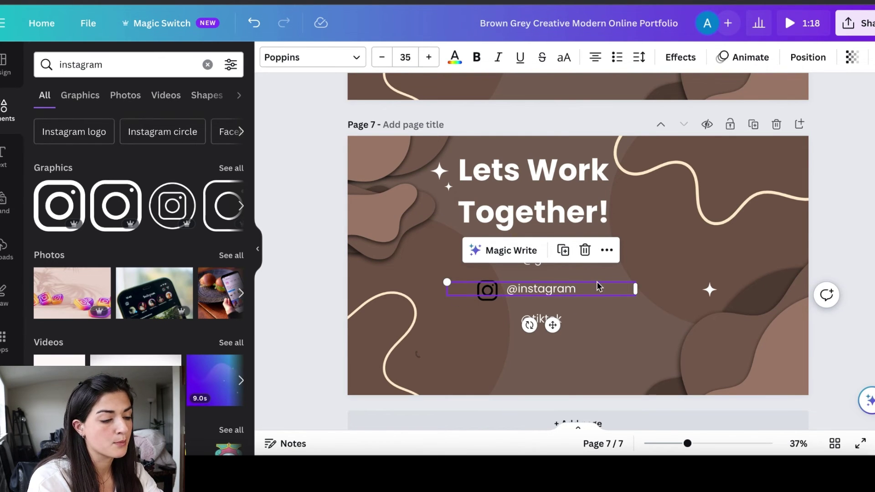
{"action": "left_click_drag", "start_coordinate": [549, 290], "coordinate": [546, 295]}
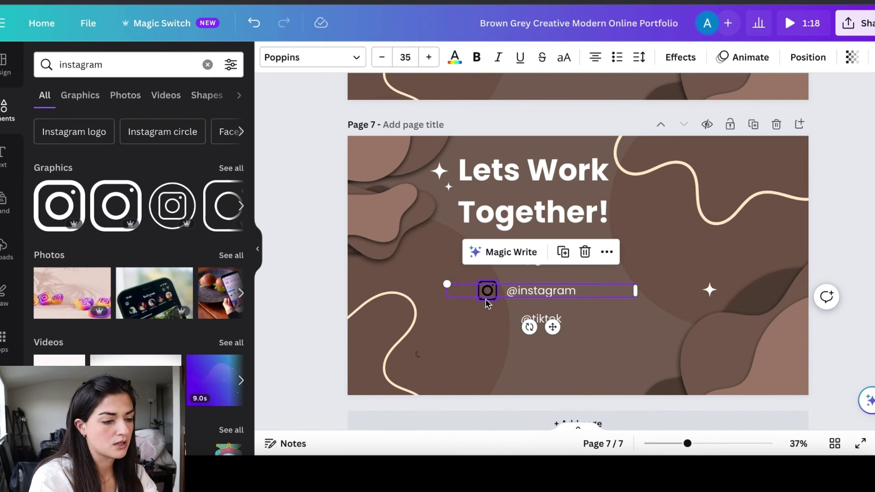
{"action": "left_click", "coordinate": [606, 252]}
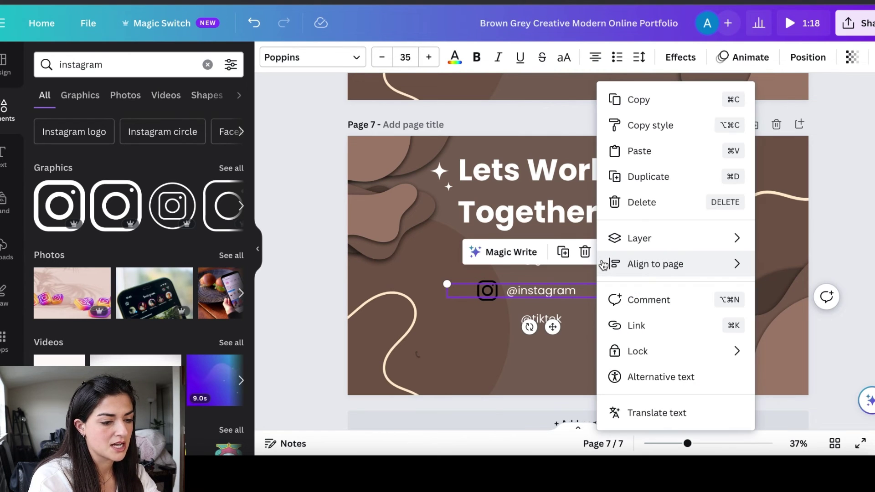
{"action": "left_click", "coordinate": [669, 334]}
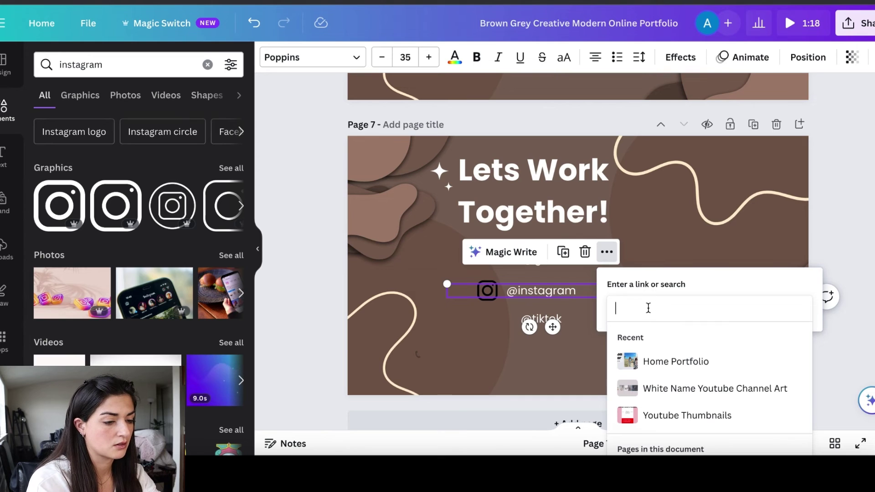
{"action": "type", "text": "www.instagram.com/alyssaryk"}
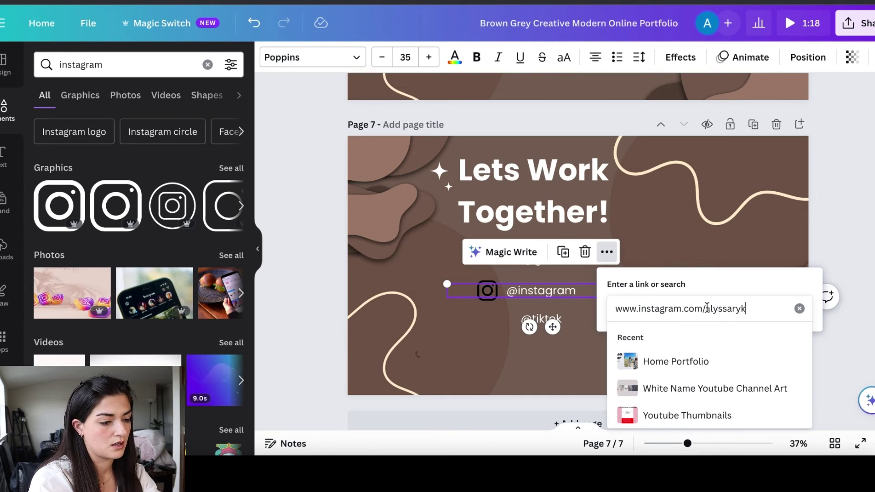
{"action": "key", "text": "Return"}
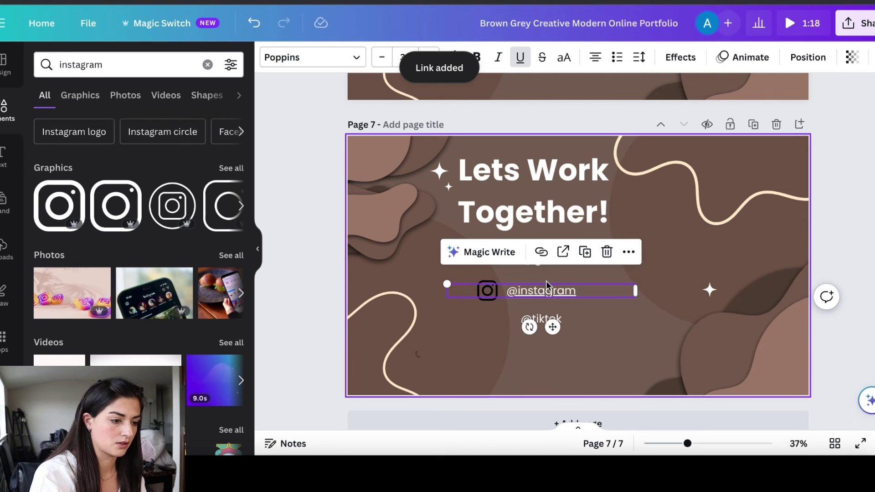
{"action": "key", "text": "Escape"}
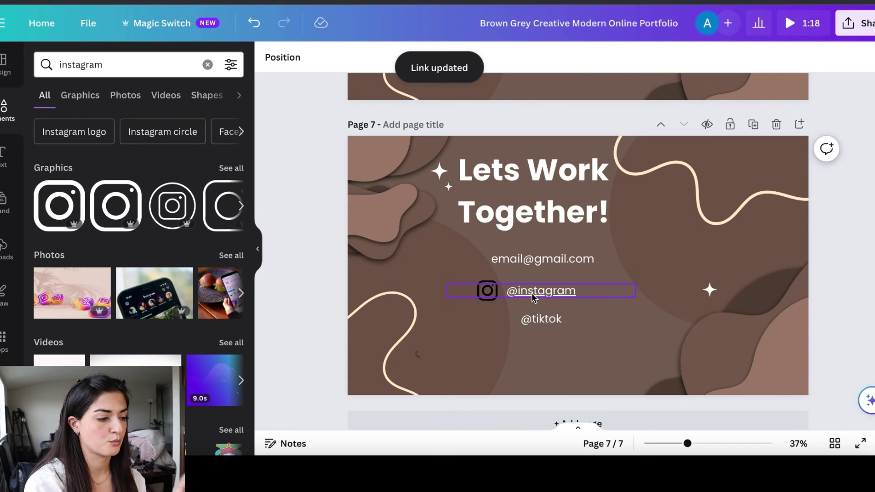
{"action": "scroll", "coordinate": [510, 261], "scroll_direction": "up", "scroll_amount": 4}
{"action": "scroll", "coordinate": [509, 259], "scroll_direction": "up", "scroll_amount": 20}
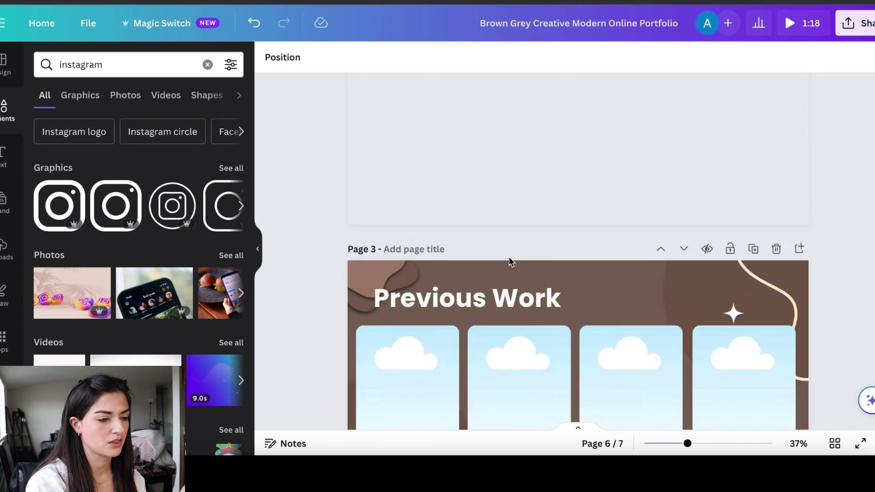
{"action": "scroll", "coordinate": [580, 221], "scroll_direction": "down", "scroll_amount": 20}
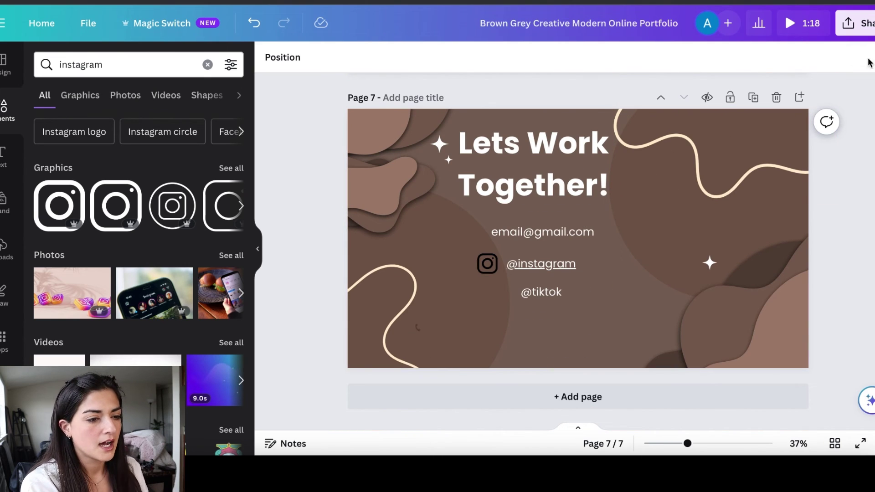
Convert the portfolio design into a website from the Share menu's Website option
{"action": "left_click", "coordinate": [864, 36]}
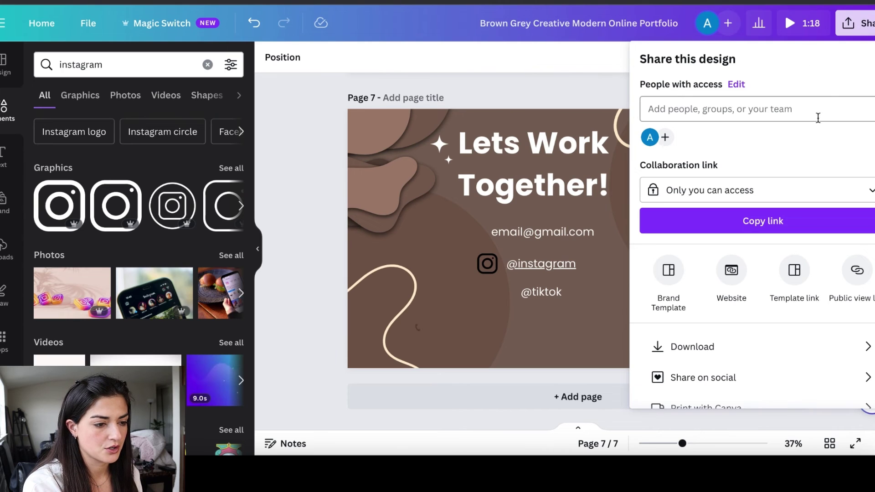
{"action": "left_click", "coordinate": [865, 32]}
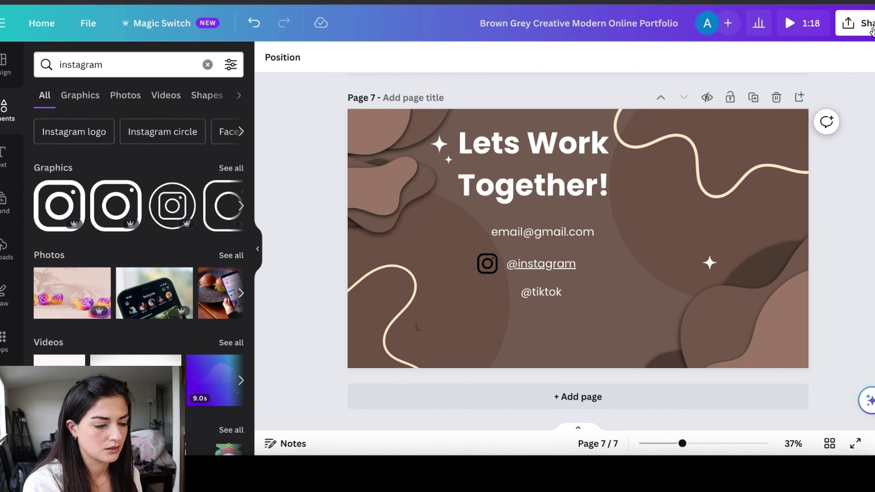
{"action": "left_click", "coordinate": [868, 27]}
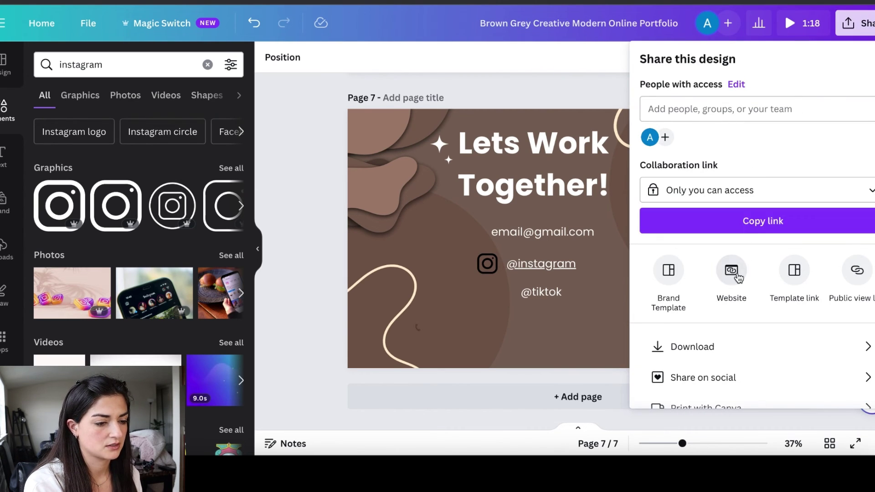
{"action": "left_click", "coordinate": [738, 277]}
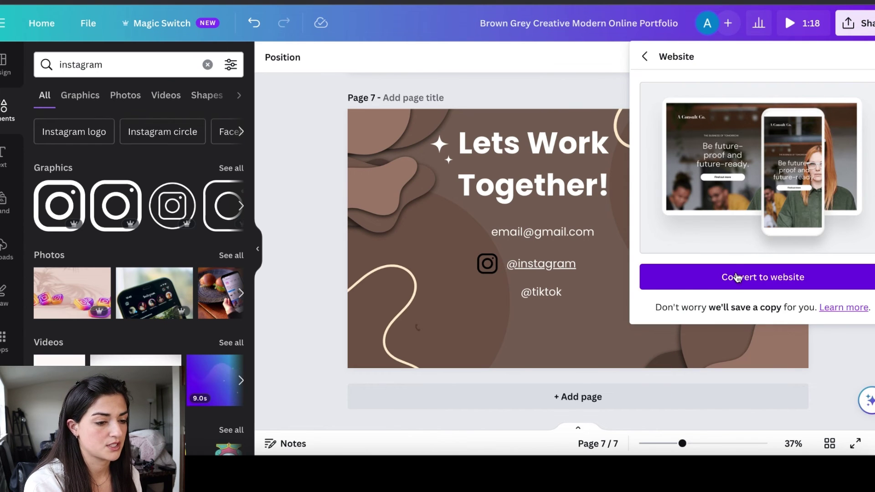
{"action": "left_click", "coordinate": [771, 276]}
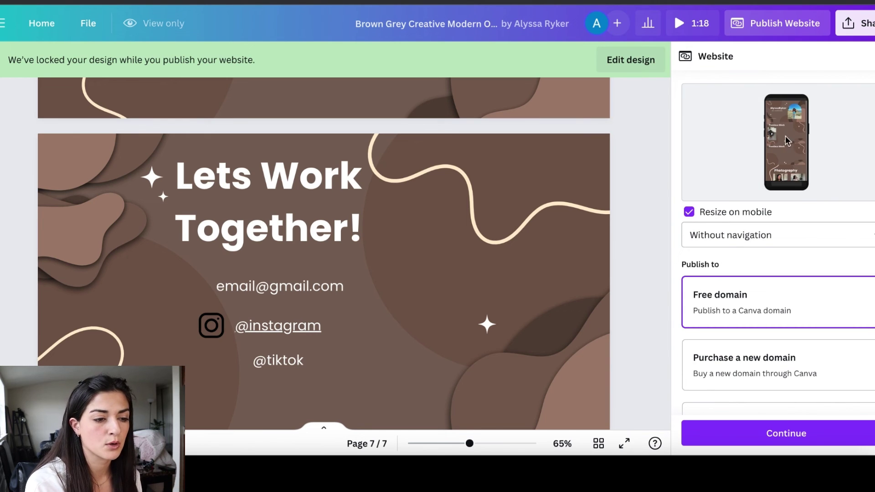
Keep the free Canva domain and continue to the website's Review Settings
{"action": "scroll", "coordinate": [709, 262], "scroll_direction": "down", "scroll_amount": 1}
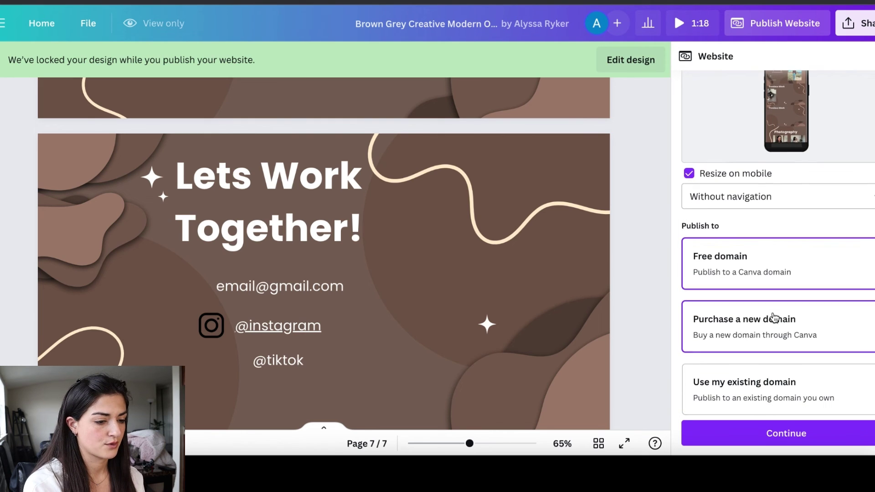
{"action": "scroll", "coordinate": [774, 318], "scroll_direction": "up", "scroll_amount": 3}
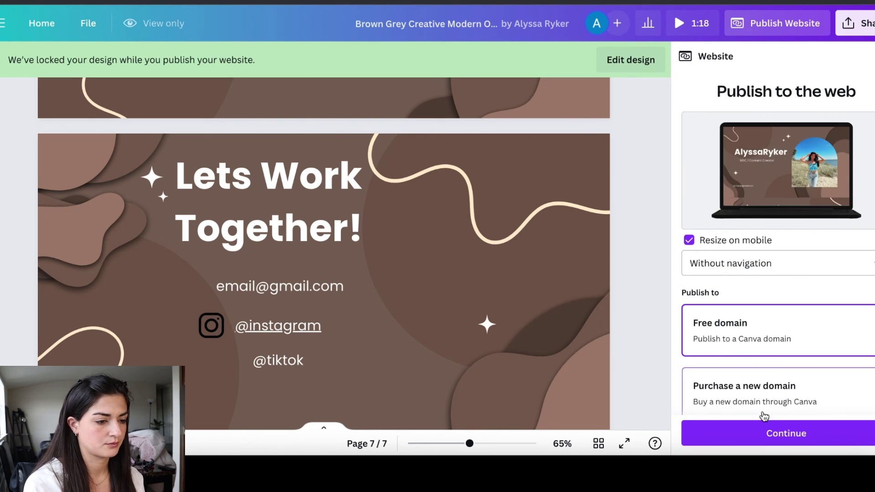
{"action": "left_click", "coordinate": [746, 433]}
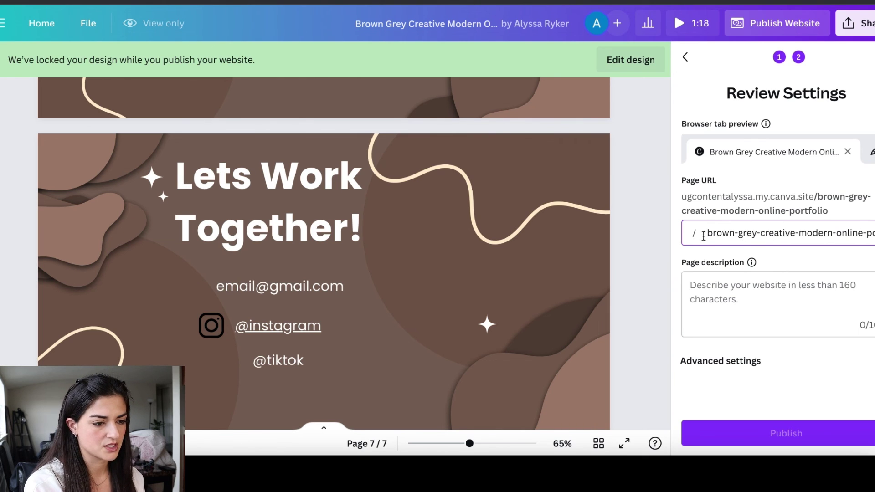
Change the website's page URL slug to 'portfolio'
{"action": "left_click_drag", "start_coordinate": [708, 232], "coordinate": [872, 233]}
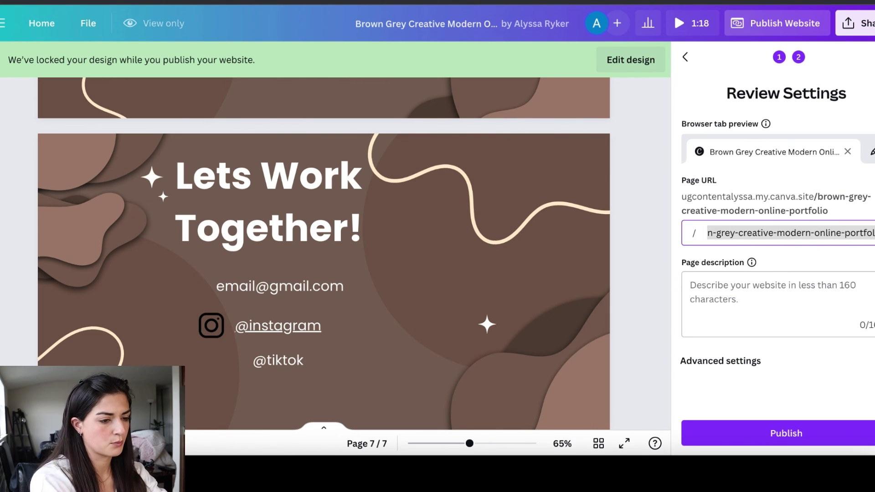
{"action": "key", "text": "BackSpace"}
{"action": "type", "text": "portfolio"}
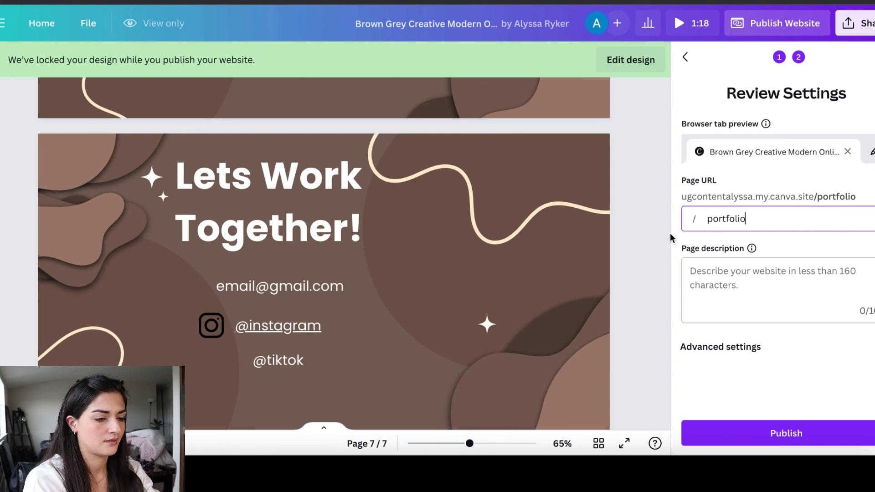
{"action": "key", "text": "Tab"}
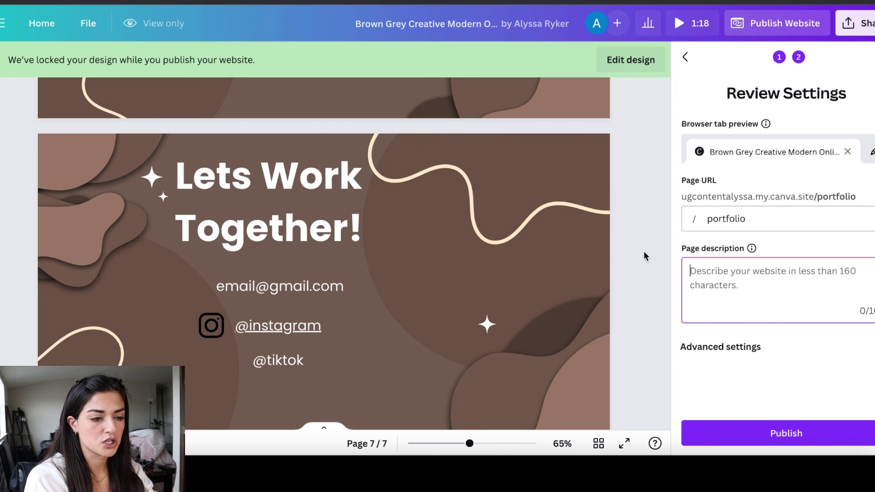
Replace the browser tab title with the new title 'ugcontent'
{"action": "left_click", "coordinate": [871, 152]}
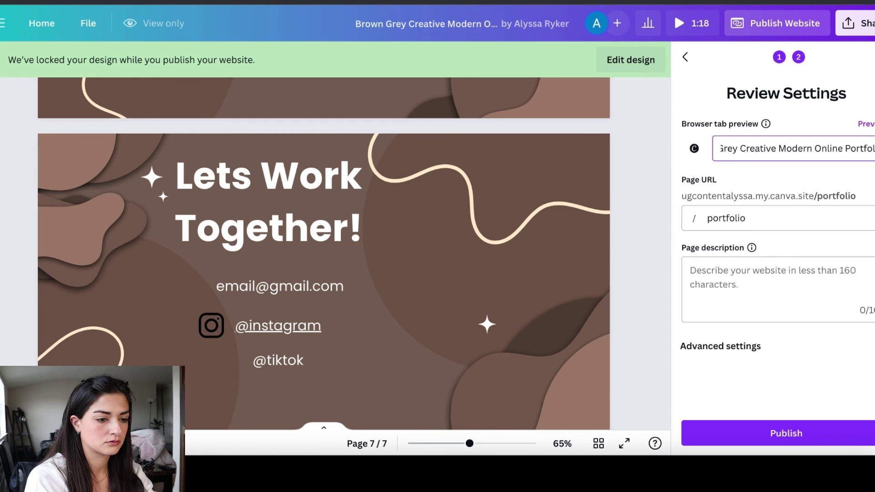
{"action": "left_click", "coordinate": [797, 157]}
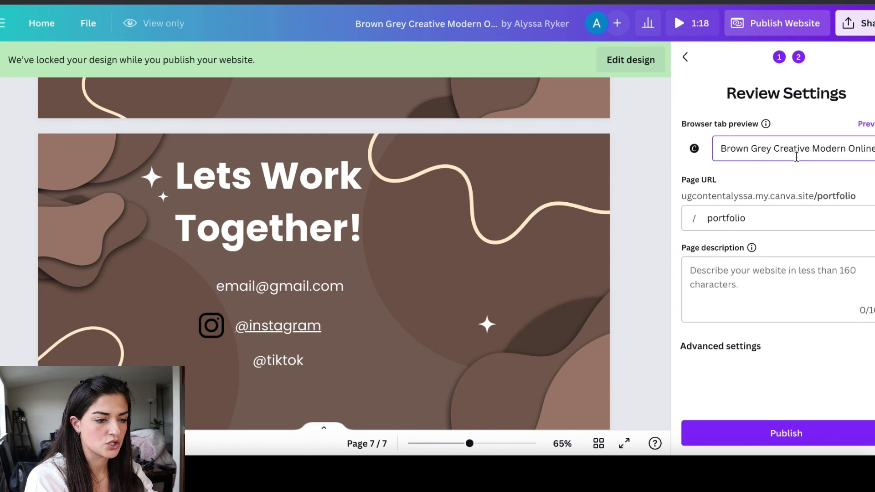
{"action": "left_click_drag", "start_coordinate": [716, 150], "coordinate": [872, 149]}
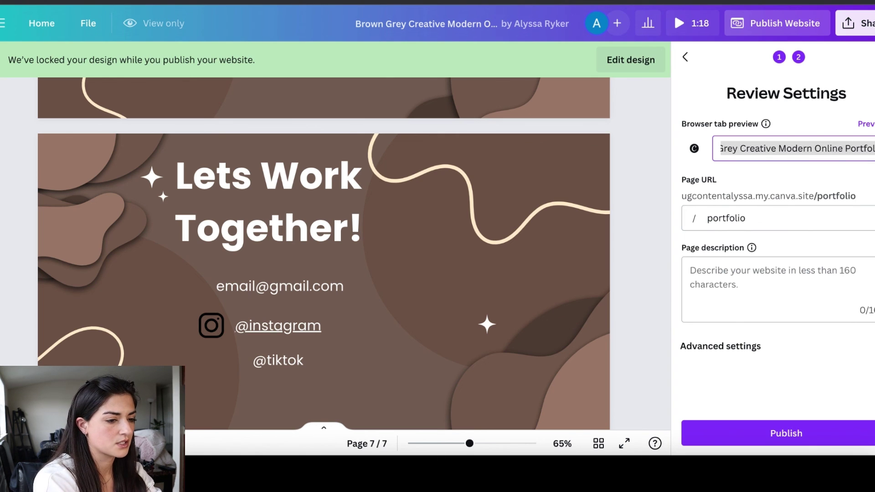
{"action": "key", "text": "BackSpace"}
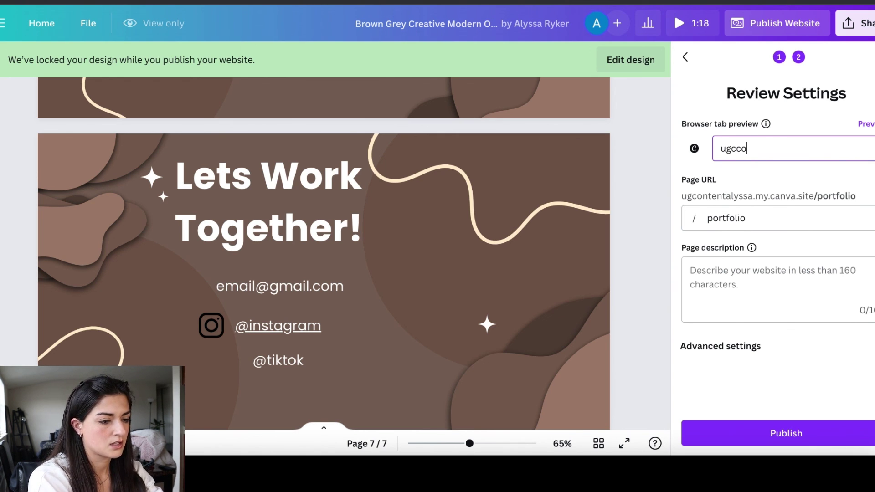
{"action": "type", "text": "ugcontent.aluss"}
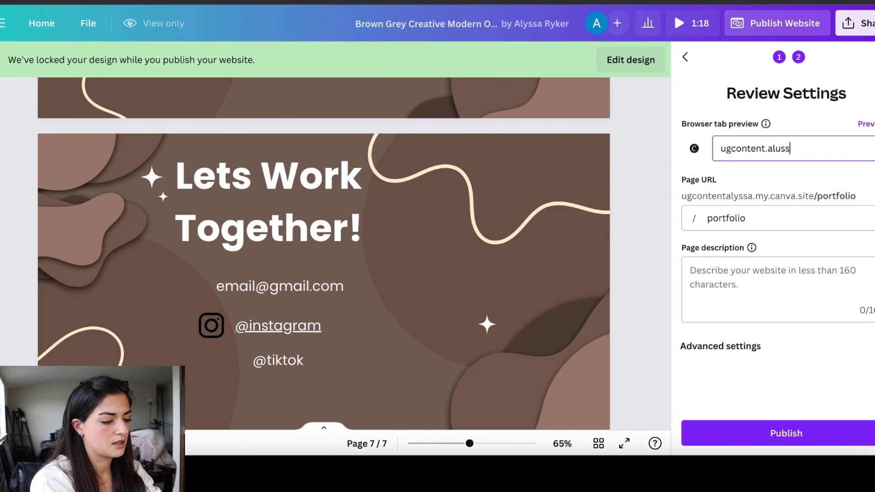